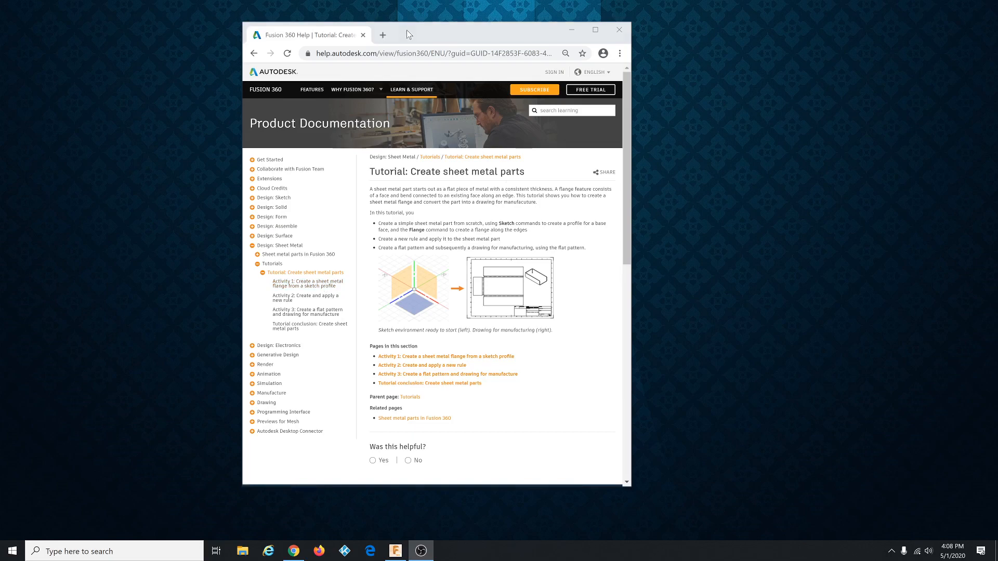
- Switch to Fusion 360 and keep Y up as the default modeling orientation in the general preferences
{"action": "left_click_drag", "start_coordinate": [406, 29], "coordinate": [997, 68]}
{"action": "left_click", "coordinate": [395, 551]}
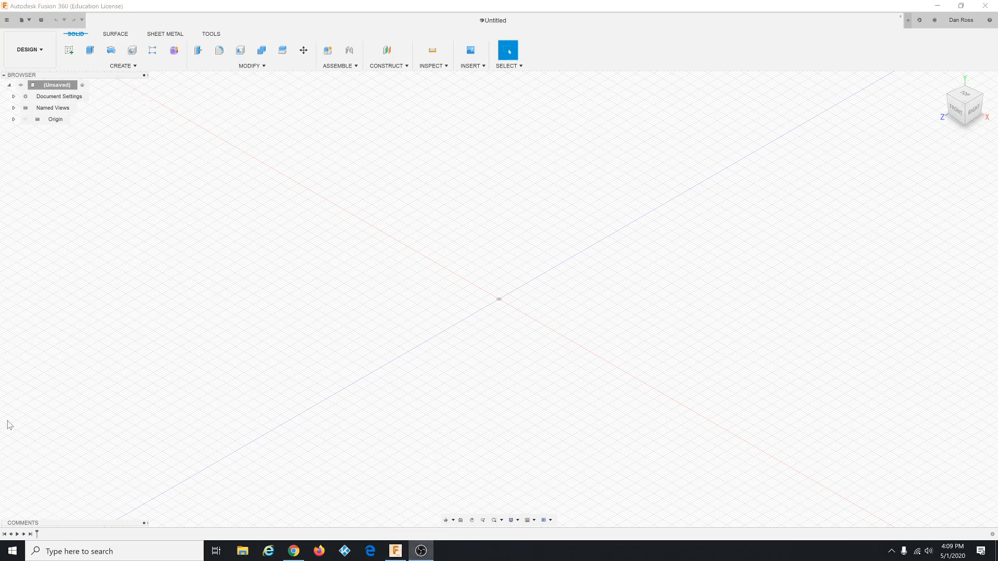
{"action": "left_click", "coordinate": [962, 21]}
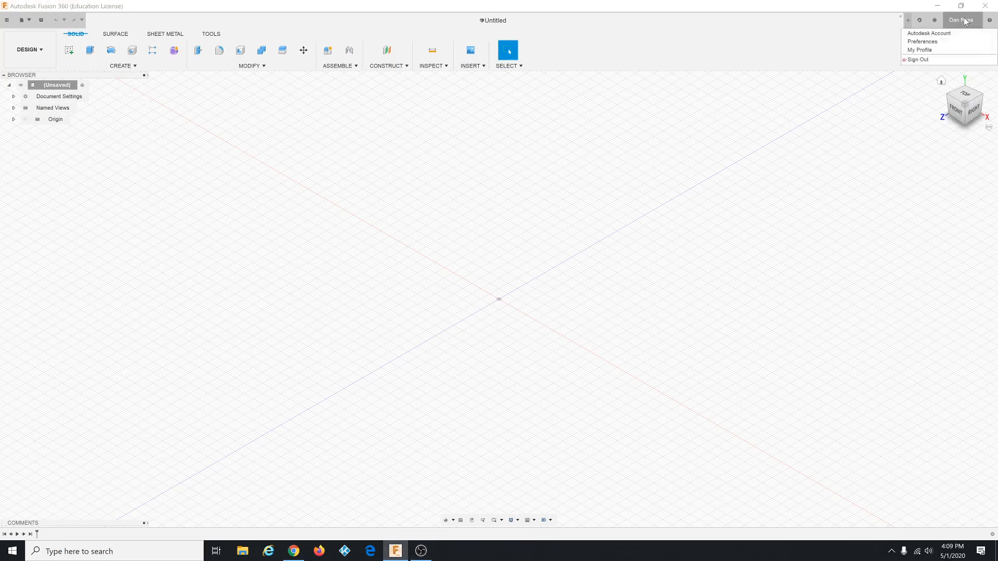
{"action": "left_click", "coordinate": [933, 42]}
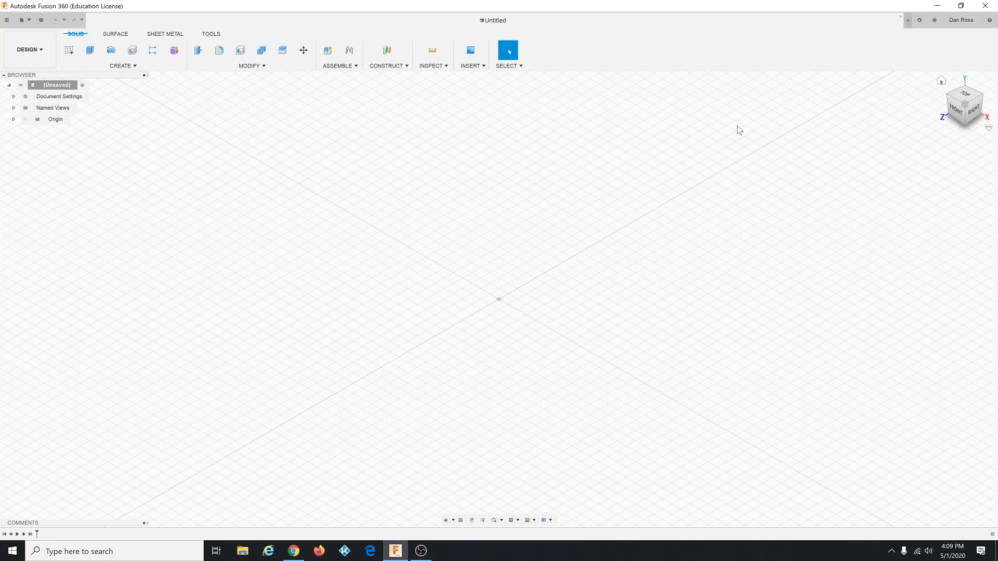
{"action": "left_click", "coordinate": [577, 226]}
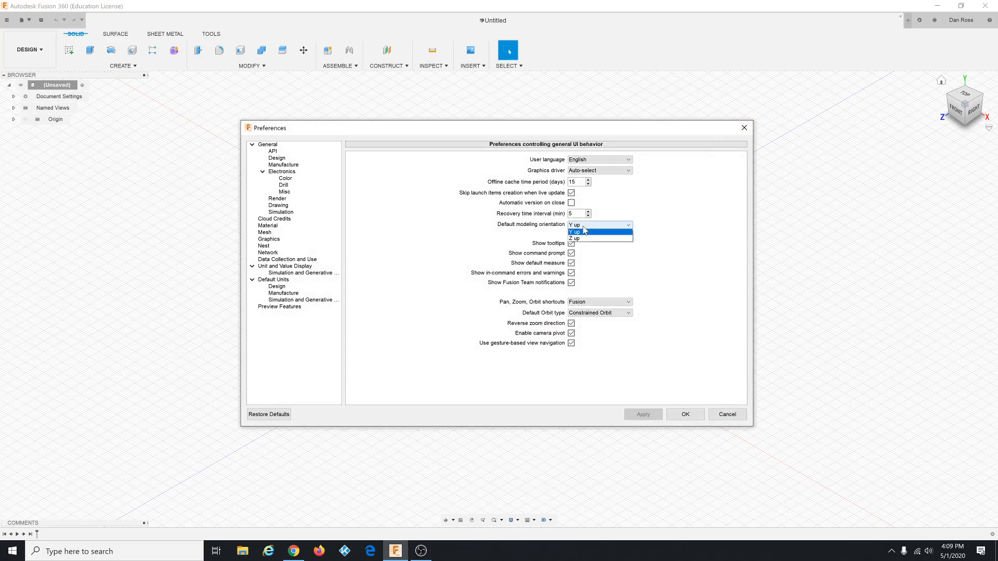
{"action": "left_click", "coordinate": [590, 238]}
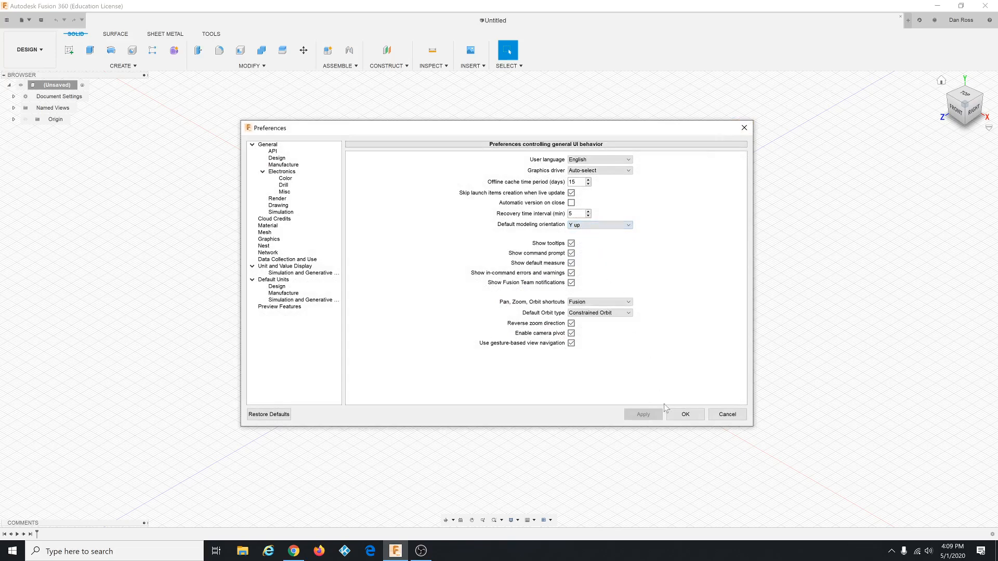
{"action": "left_click", "coordinate": [685, 415]}
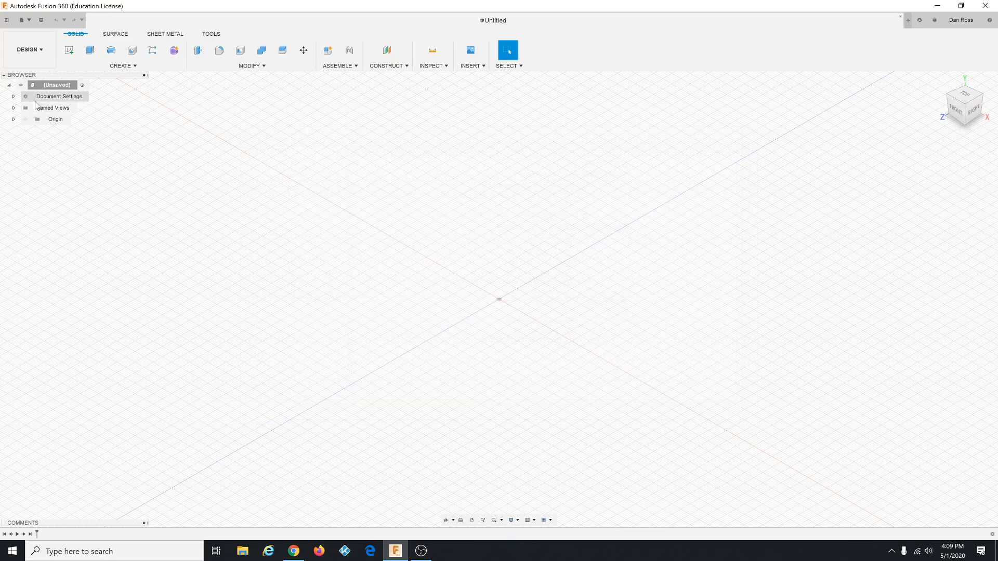
- Check the active unit type in the document settings without changing it
{"action": "left_click", "coordinate": [14, 96]}
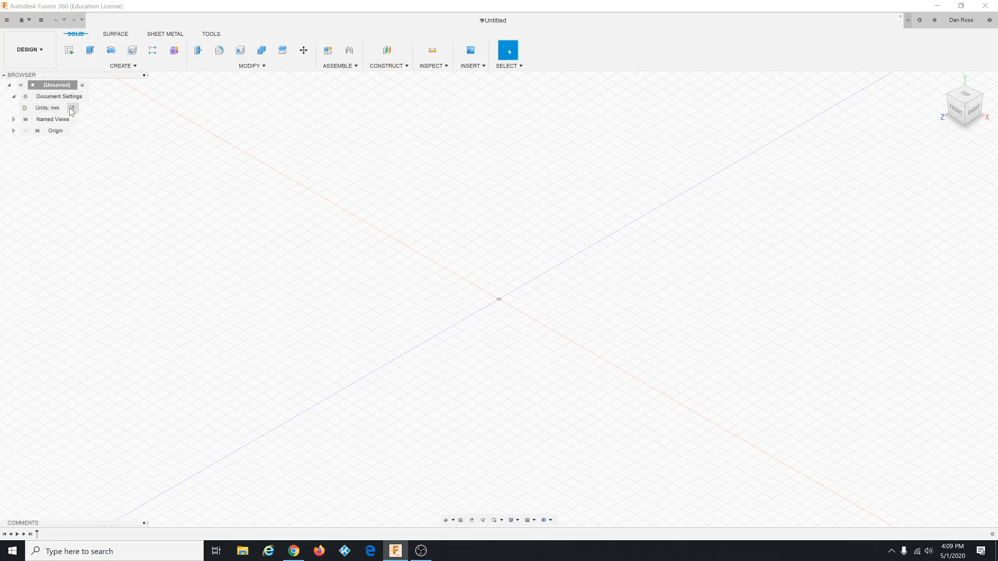
{"action": "left_click", "coordinate": [72, 108]}
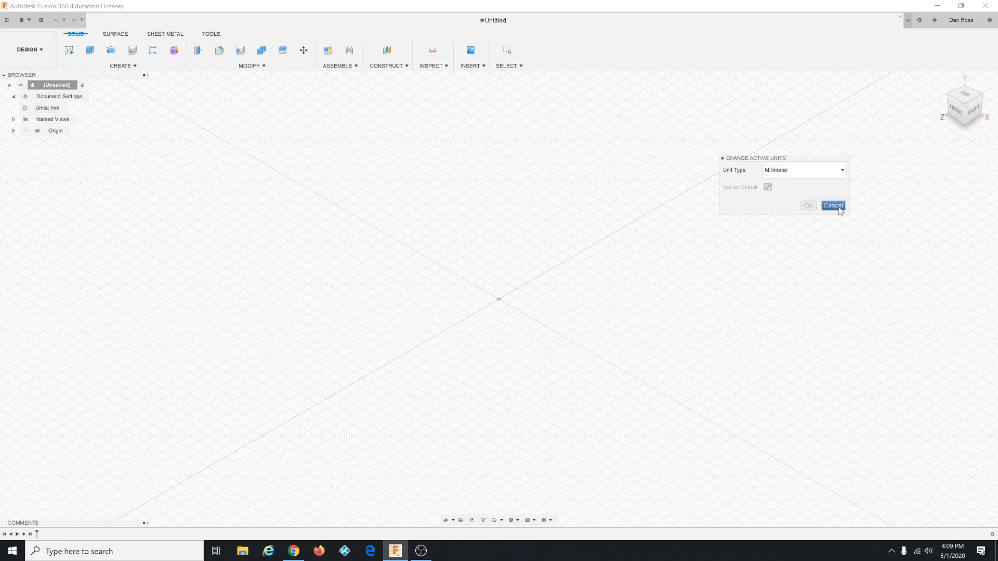
{"action": "left_click", "coordinate": [834, 206]}
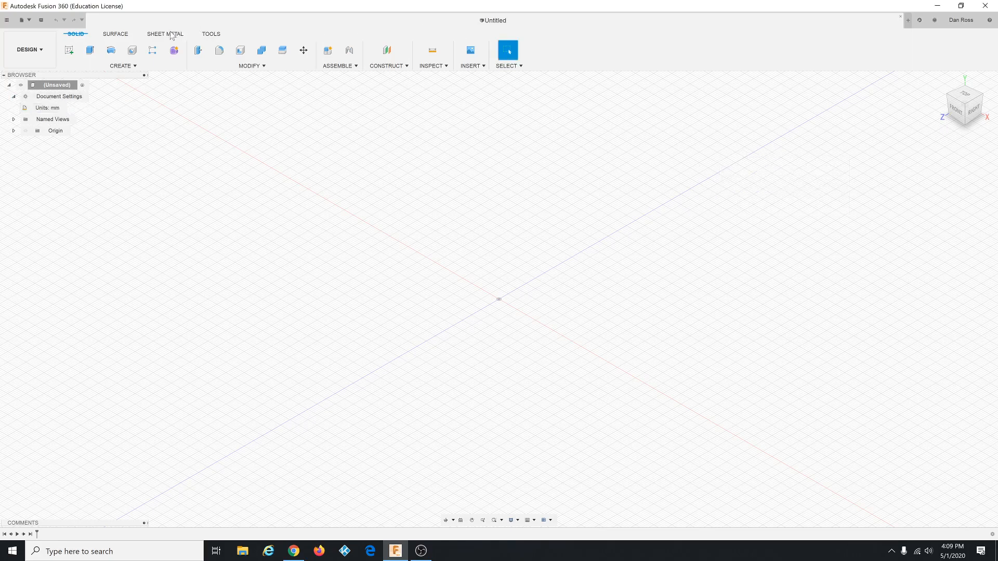
- In the sheet metal environment, sketch a rectangle about 100 by 50 mm on the horizontal plane, one long side centred on the origin
{"action": "left_click", "coordinate": [165, 35]}
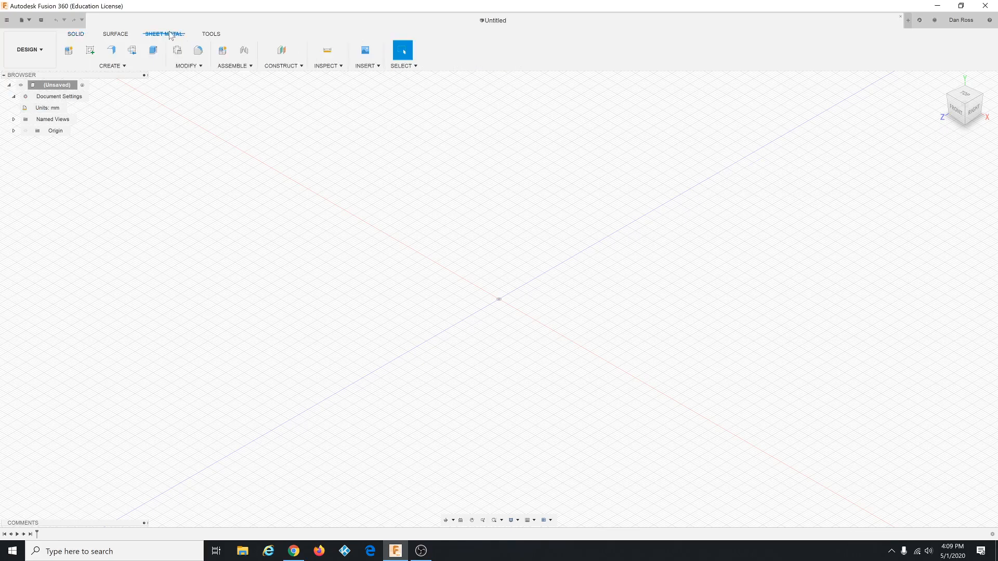
{"action": "left_click", "coordinate": [91, 52]}
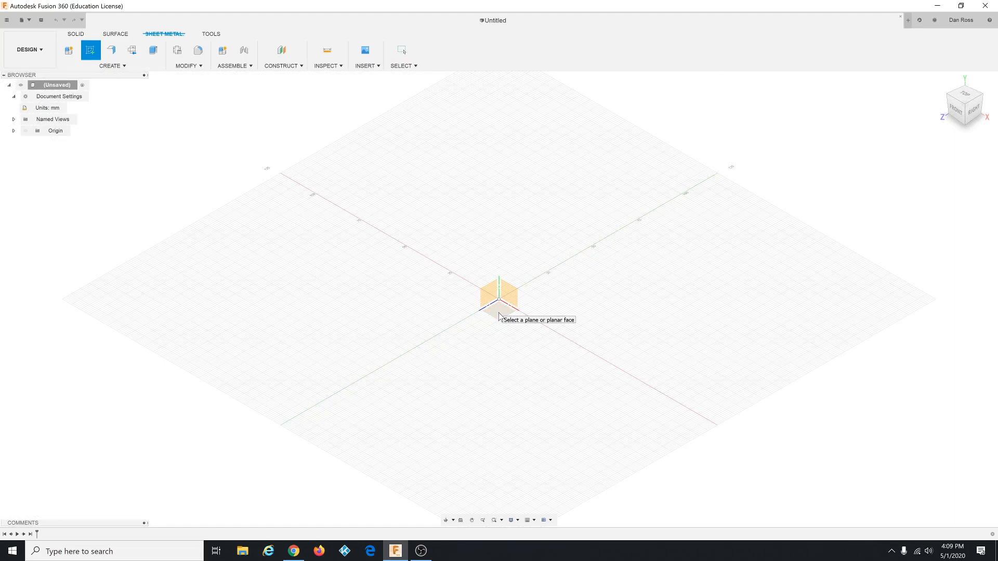
{"action": "left_click", "coordinate": [499, 316]}
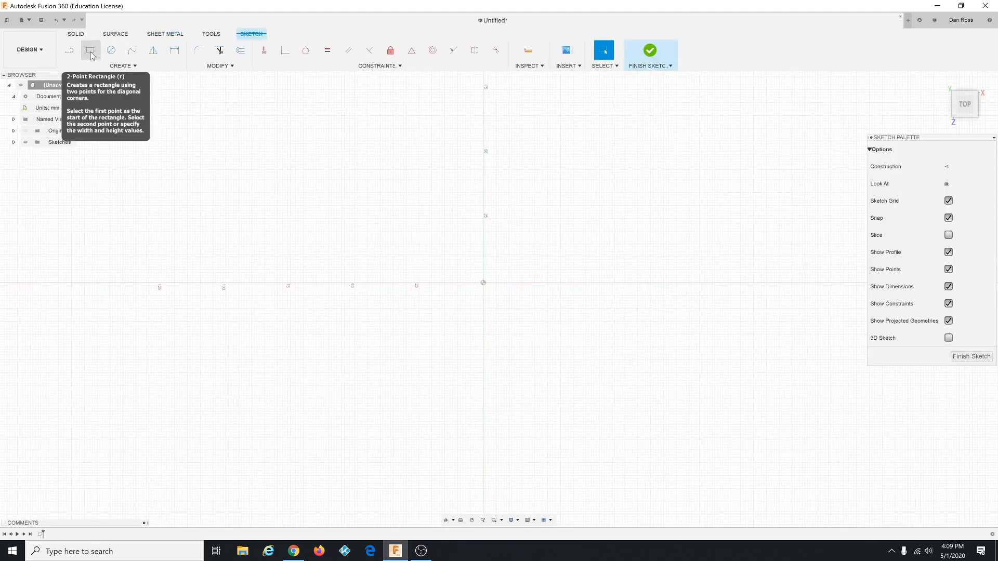
{"action": "left_click", "coordinate": [91, 52]}
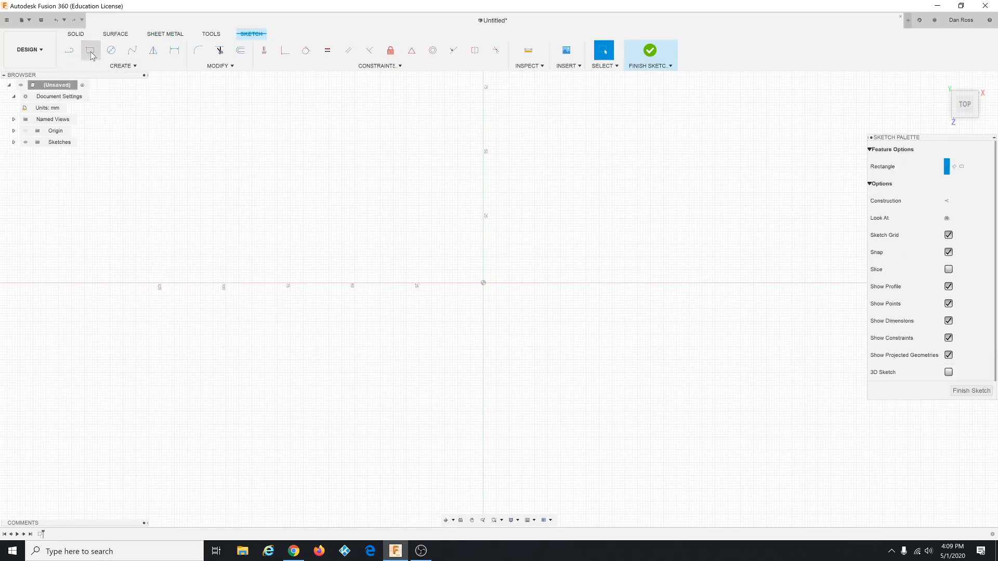
{"action": "left_click", "coordinate": [354, 283]}
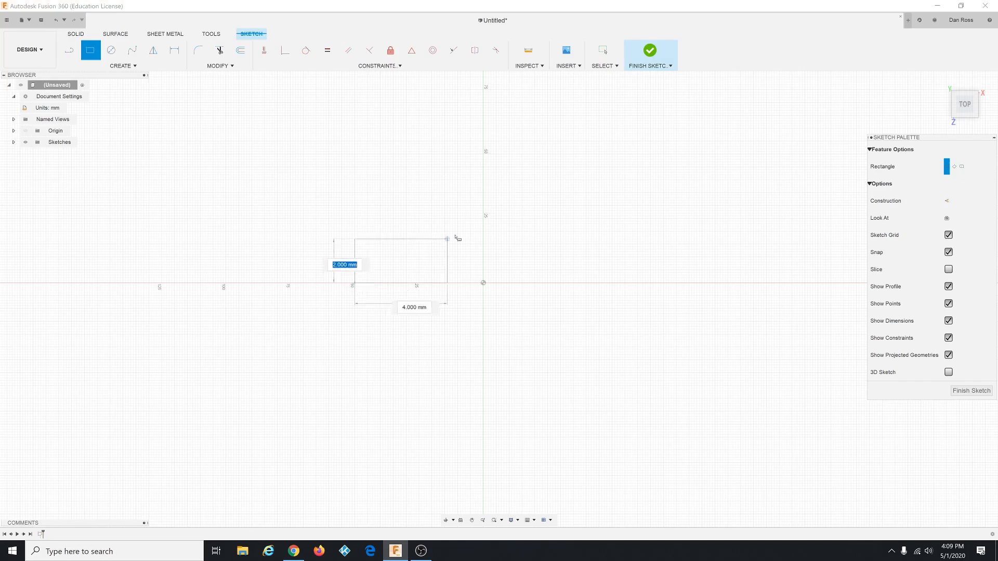
{"action": "left_click", "coordinate": [612, 154]}
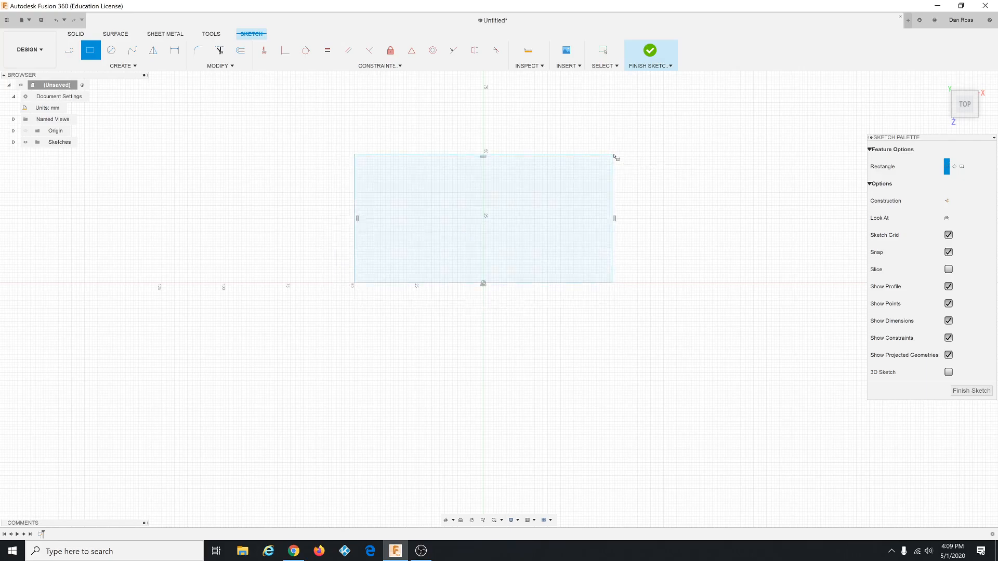
{"action": "left_click", "coordinate": [650, 51]}
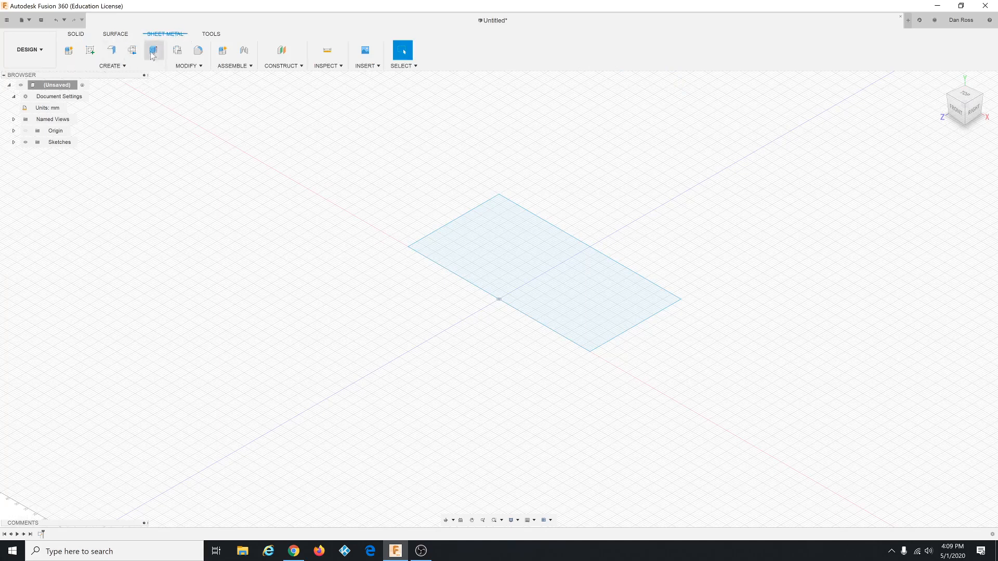
- Create a base flange from the rectangle profile as a new body with the Steel (mm) sheet metal rule
{"action": "left_click", "coordinate": [129, 66]}
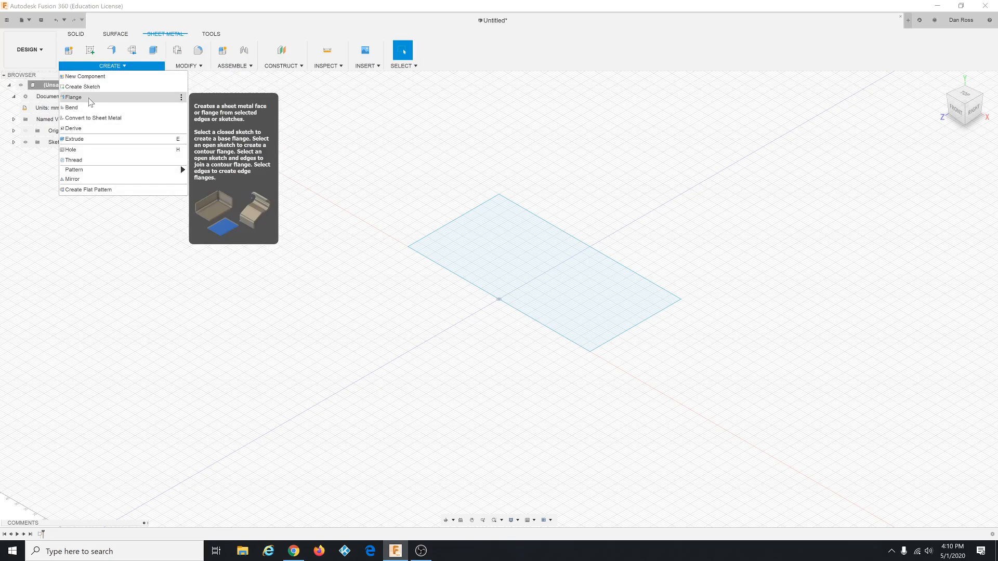
{"action": "left_click", "coordinate": [116, 98]}
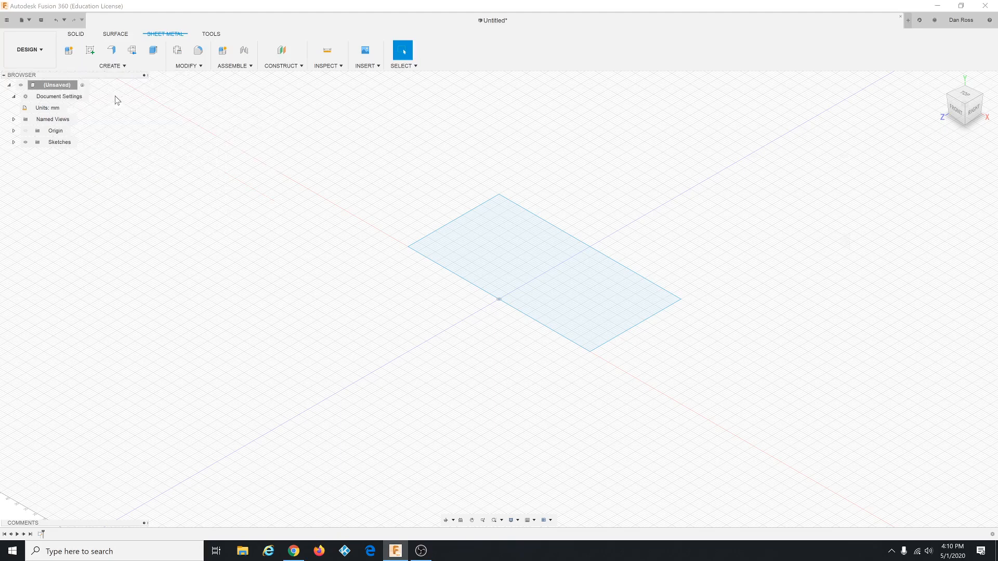
{"action": "left_click", "coordinate": [538, 260]}
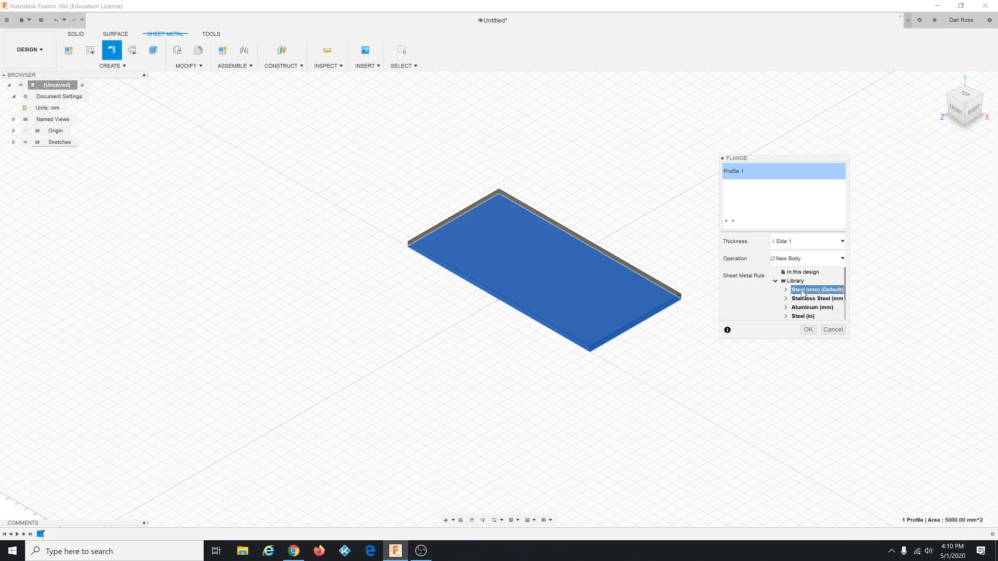
{"action": "left_click", "coordinate": [808, 329]}
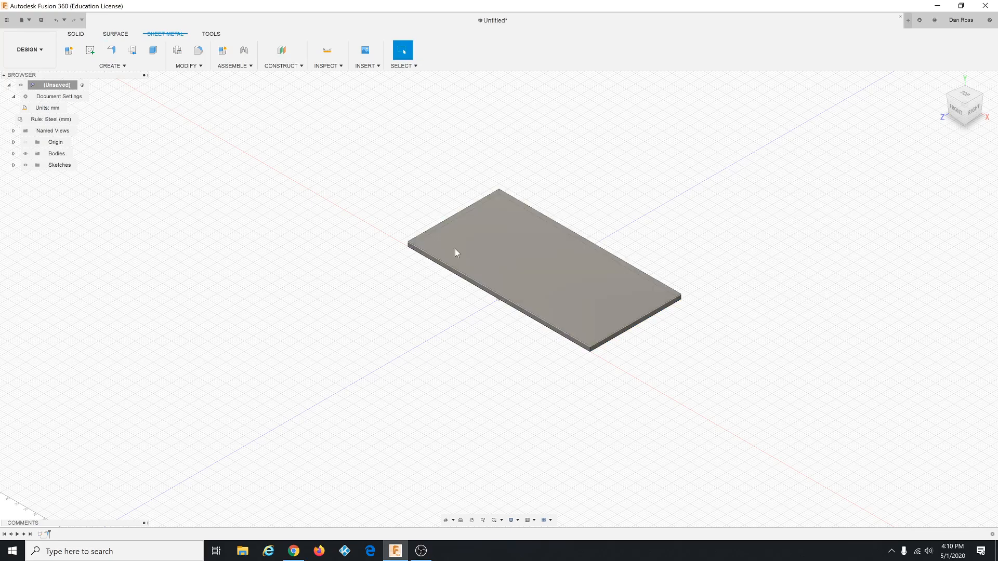
- Add 25 mm high flanges along both long upper edges and the short upper edge on the plate's negative X side
{"action": "left_click", "coordinate": [118, 66]}
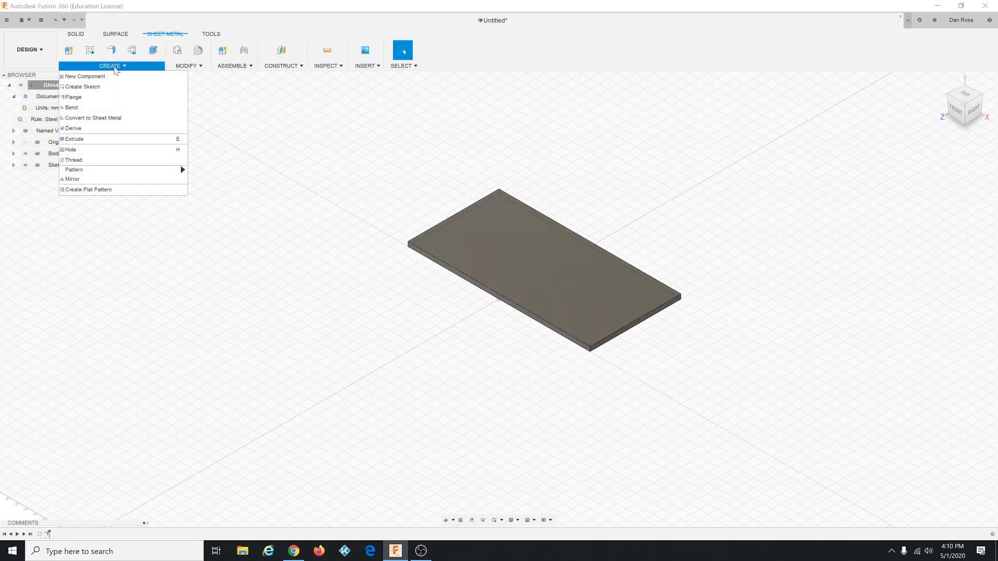
{"action": "left_click", "coordinate": [83, 97]}
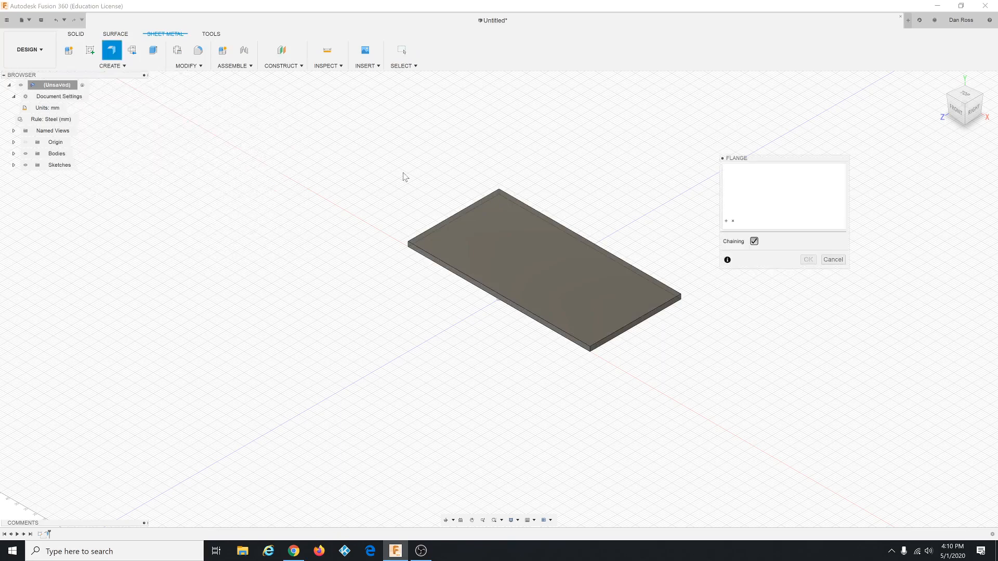
{"action": "left_click", "coordinate": [454, 217]}
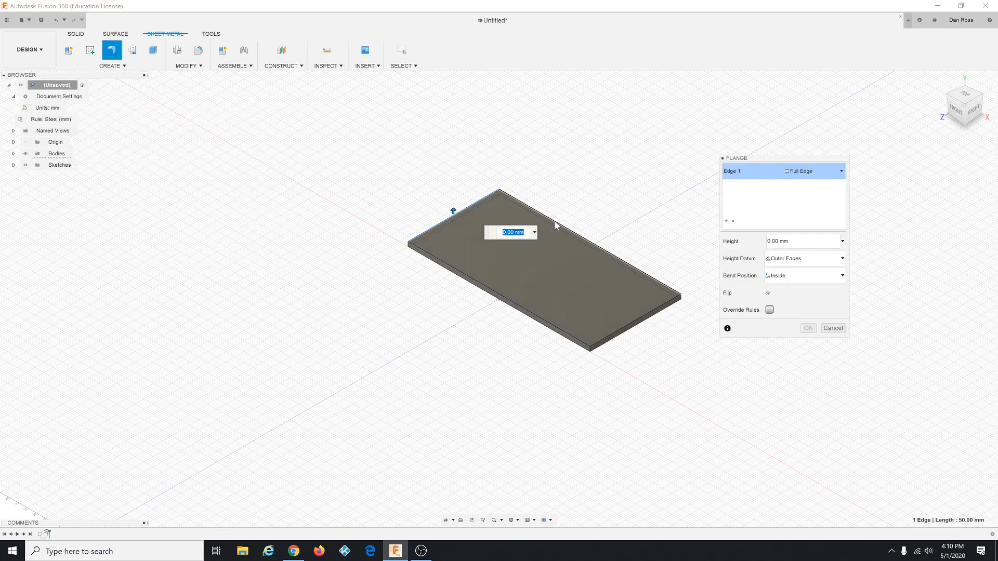
{"action": "left_click", "coordinate": [555, 225]}
{"action": "left_click", "coordinate": [541, 322]}
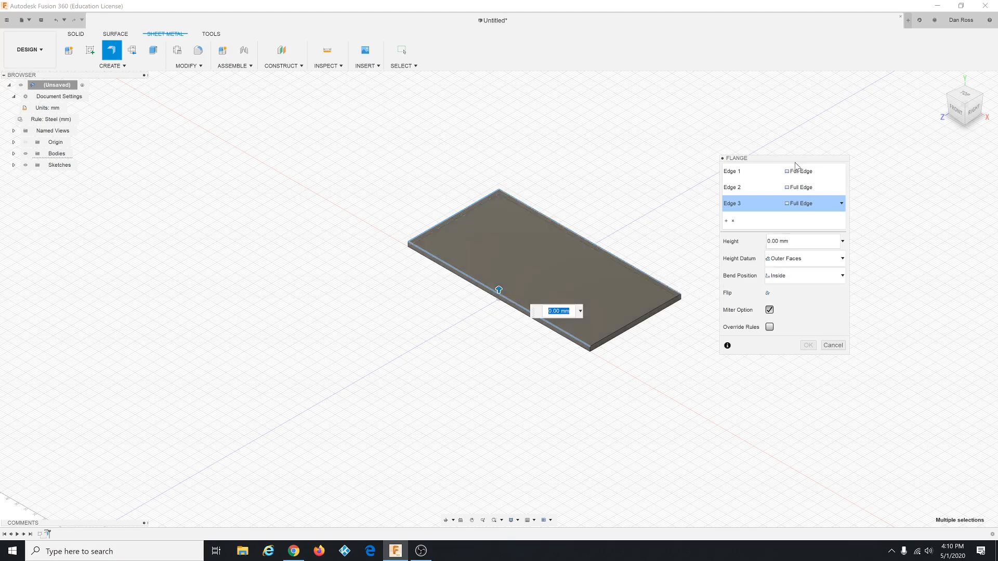
{"action": "left_click_drag", "start_coordinate": [794, 161], "coordinate": [851, 137]}
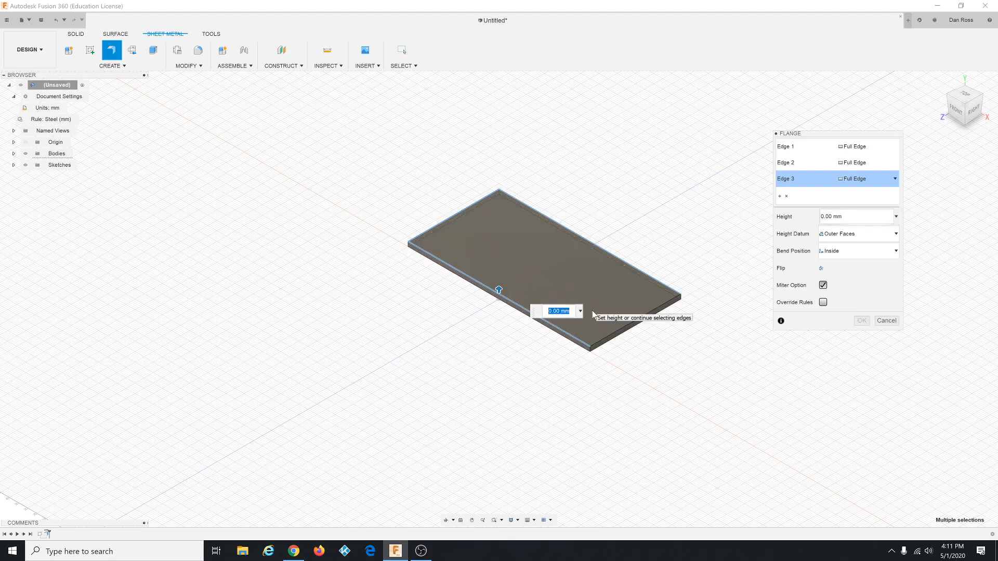
{"action": "type", "text": "25"}
{"action": "key", "text": "Return"}
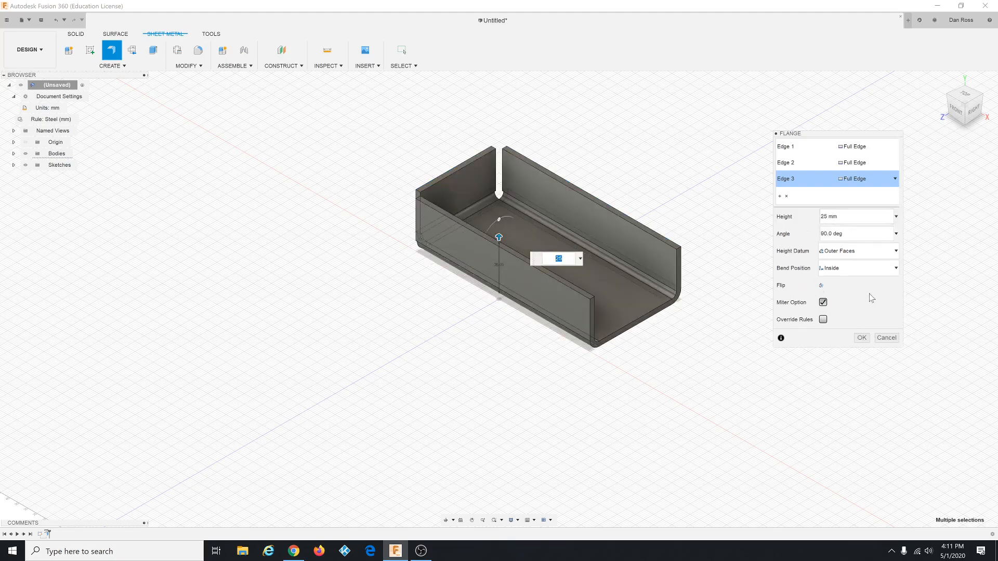
{"action": "left_click", "coordinate": [870, 339]}
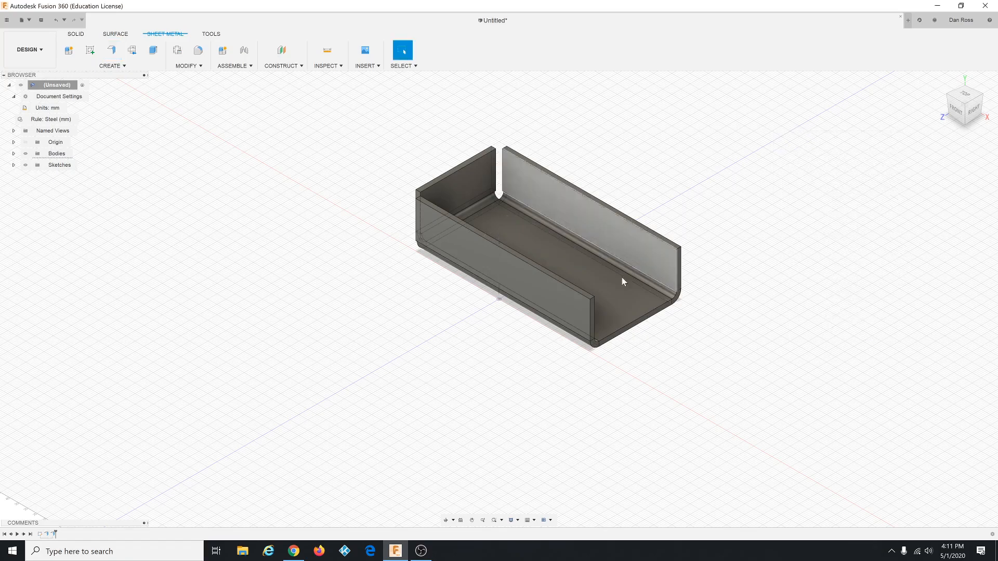
- Examine the flange bends, corner reliefs and gaps between the walls from several angles
{"action": "middle_click_drag", "start_coordinate": [428, 319], "coordinate": [472, 293], "text": "shift"}
{"action": "scroll", "coordinate": [472, 294], "scroll_direction": "up", "scroll_amount": 10}
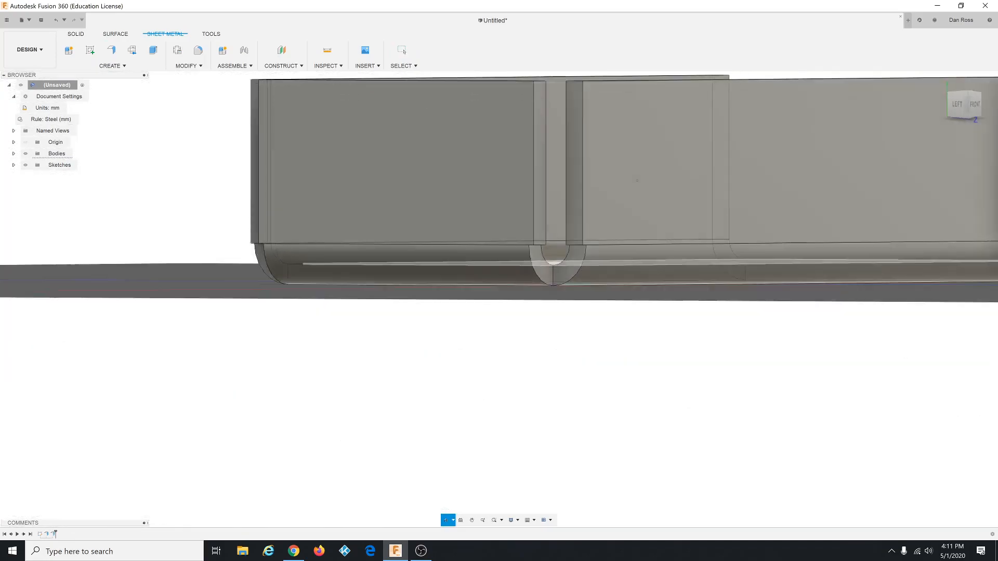
{"action": "scroll", "coordinate": [584, 192], "scroll_direction": "up", "scroll_amount": 10}
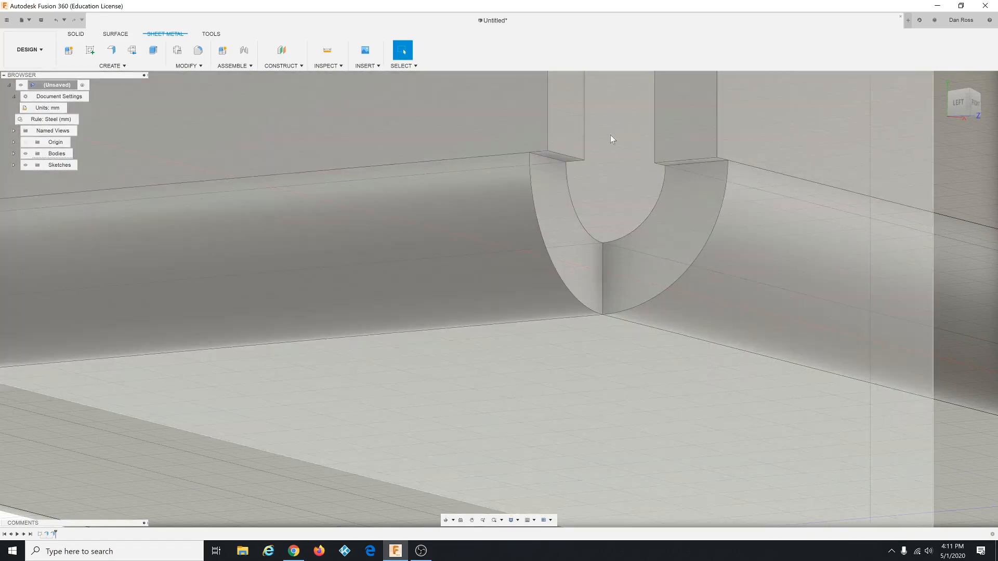
{"action": "middle_click_drag", "start_coordinate": [610, 135], "coordinate": [778, 241], "text": "shift"}
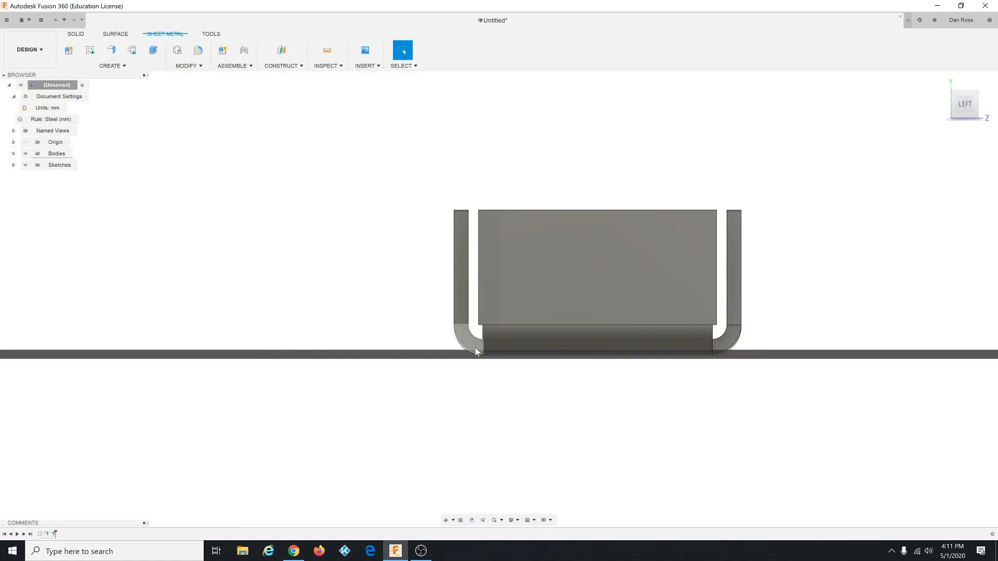
{"action": "middle_click_drag", "start_coordinate": [472, 344], "coordinate": [502, 342], "text": "shift"}
{"action": "middle_click_drag", "start_coordinate": [446, 326], "coordinate": [470, 340], "text": "shift"}
{"action": "scroll", "coordinate": [666, 329], "scroll_direction": "up", "scroll_amount": 3}
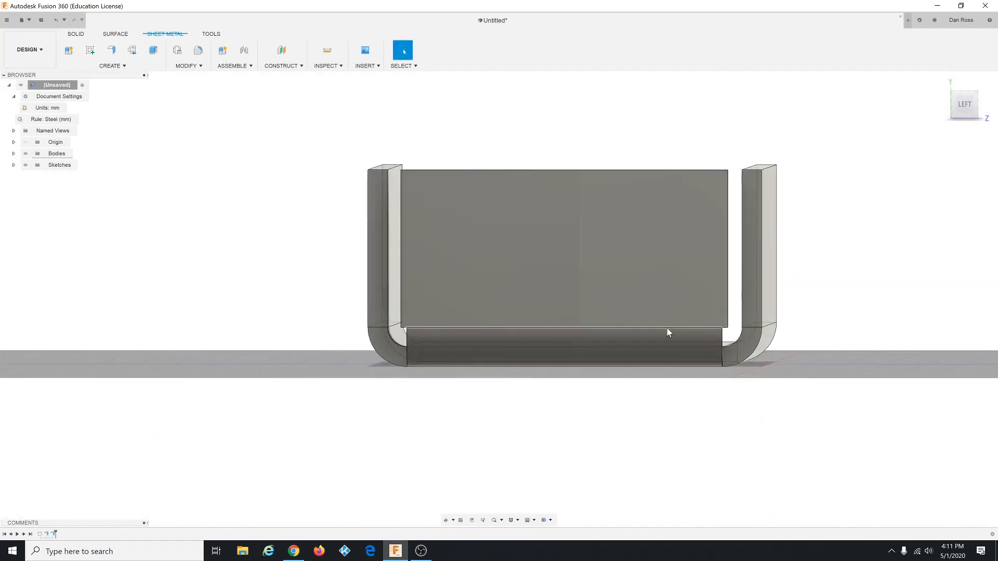
{"action": "middle_click_drag", "start_coordinate": [752, 337], "coordinate": [688, 351], "text": "shift"}
{"action": "scroll", "coordinate": [688, 351], "scroll_direction": "down", "scroll_amount": 5}
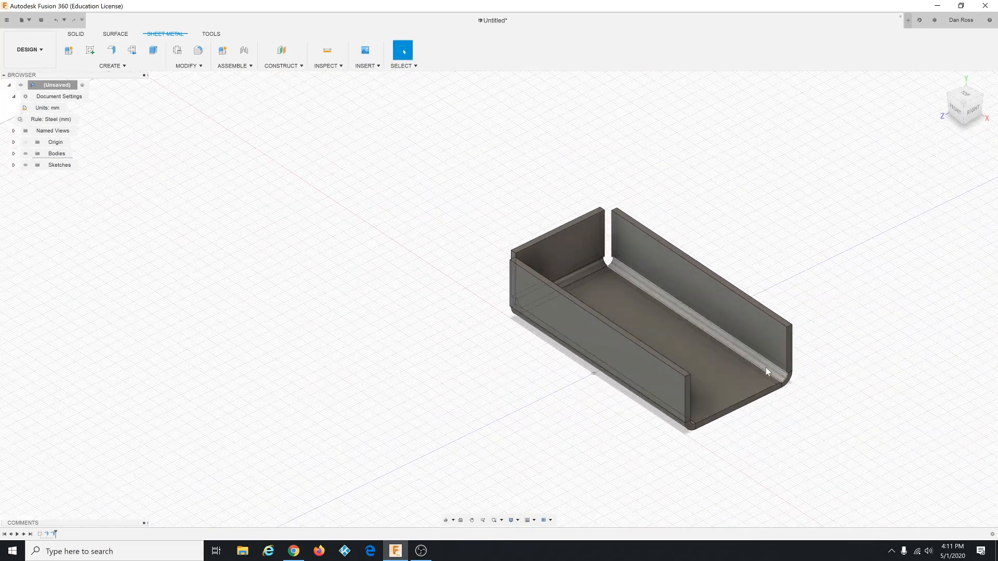
{"action": "scroll", "coordinate": [766, 367], "scroll_direction": "up", "scroll_amount": 2}
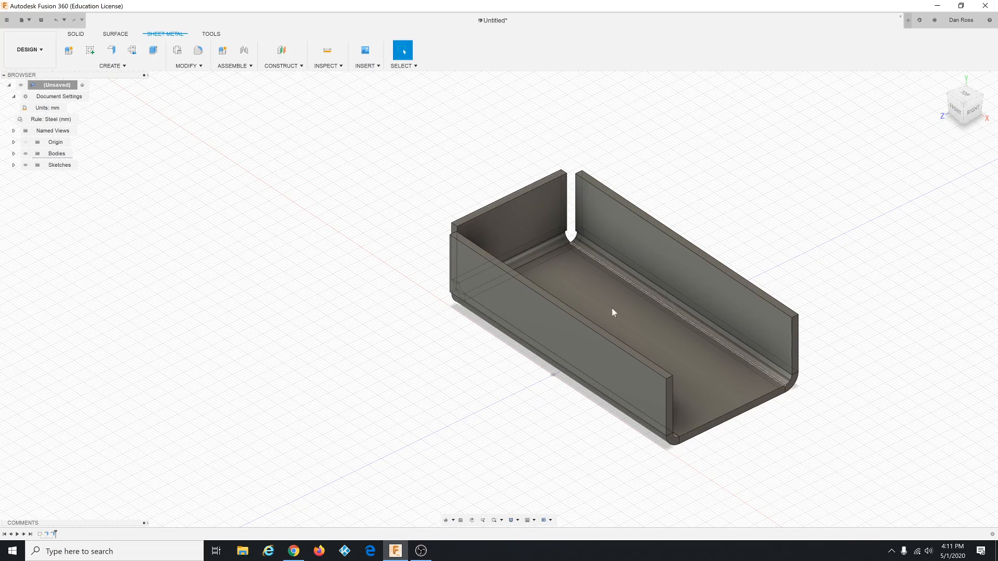
{"action": "scroll", "coordinate": [613, 310], "scroll_direction": "down", "scroll_amount": 1}
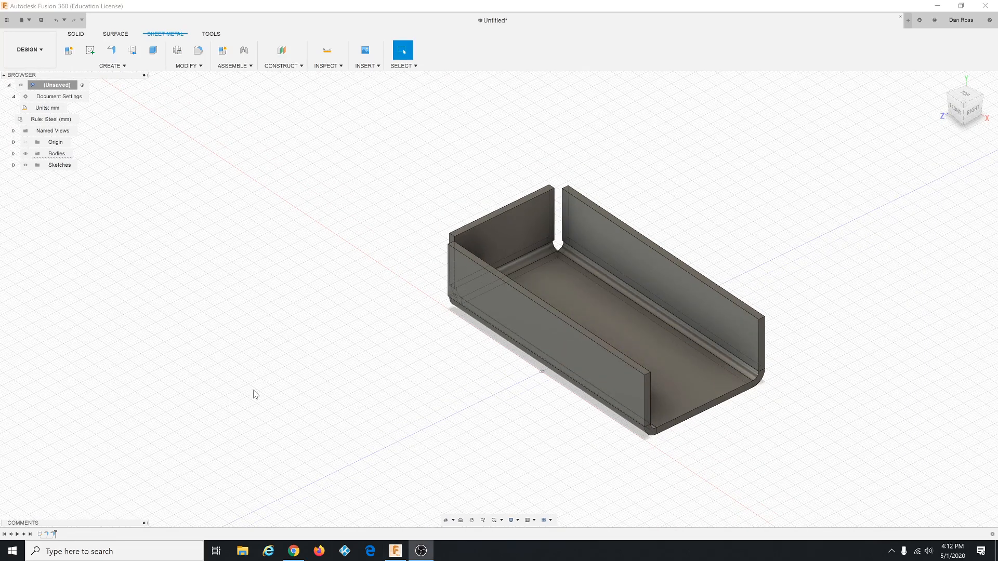
- Start a new sheet metal rule from the library's Steel (mm) rule and name it with the owner's surname followed by "Rules"
{"action": "left_click", "coordinate": [206, 68]}
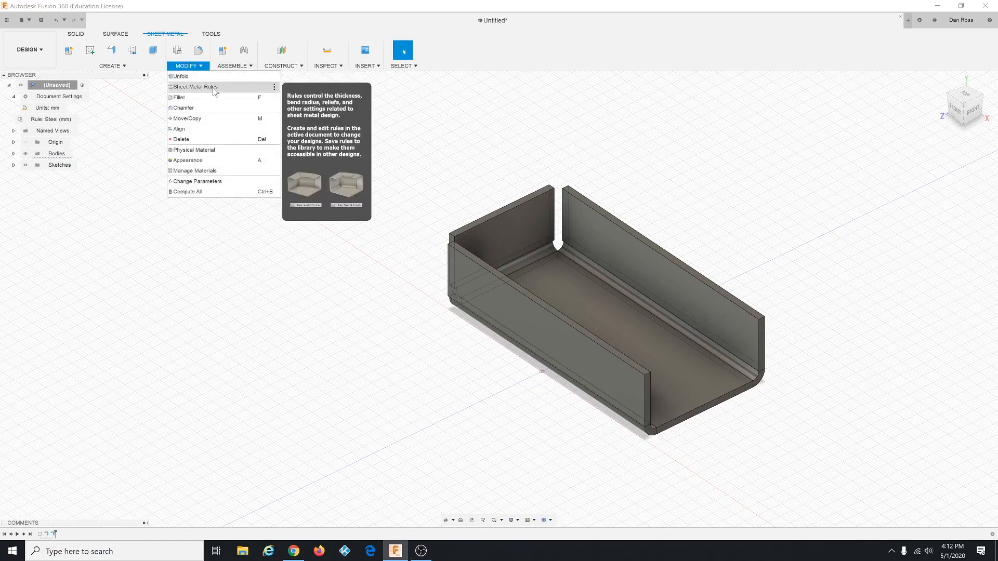
{"action": "left_click", "coordinate": [196, 87]}
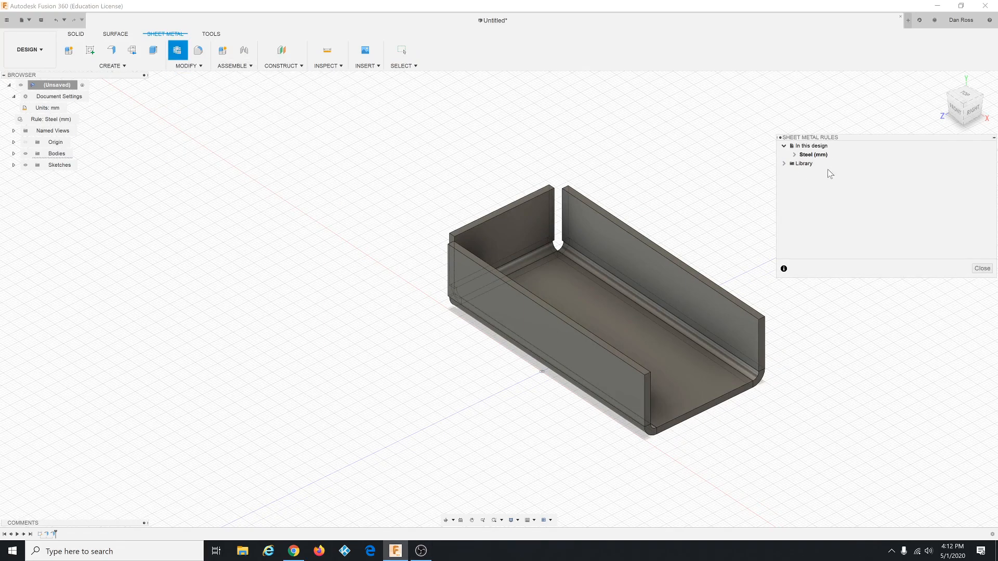
{"action": "left_click_drag", "start_coordinate": [840, 137], "coordinate": [773, 149]}
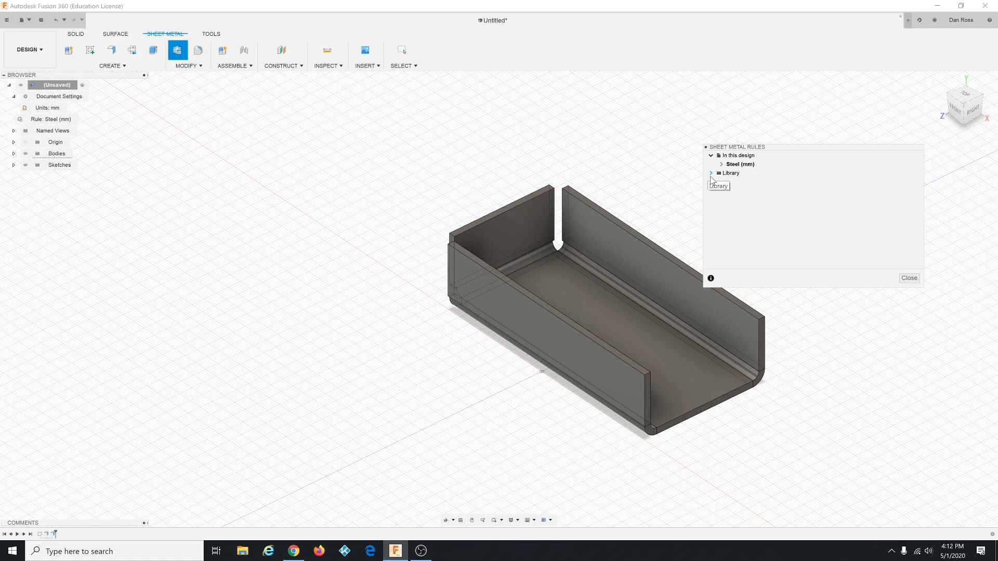
{"action": "left_click", "coordinate": [711, 173]}
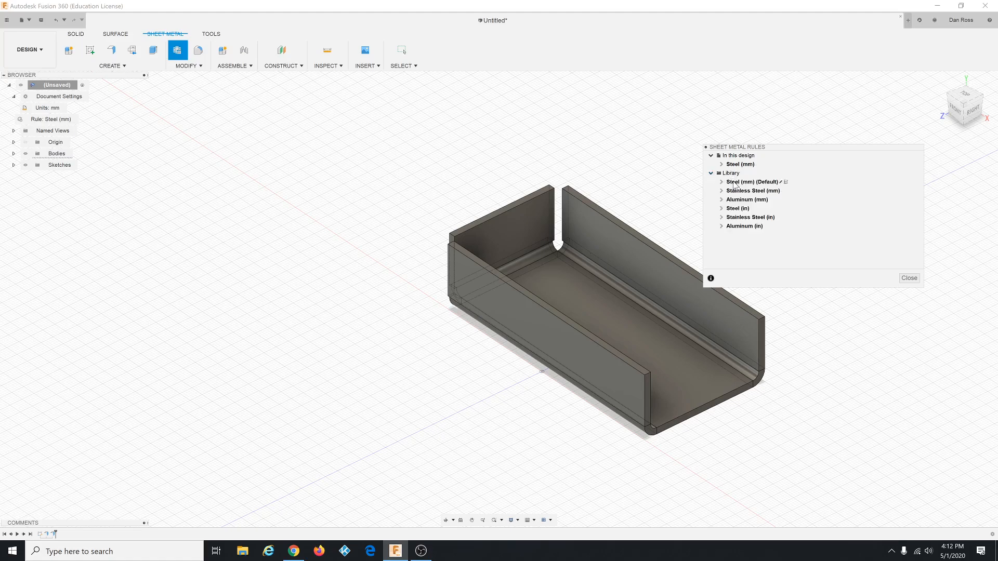
{"action": "left_click", "coordinate": [735, 183]}
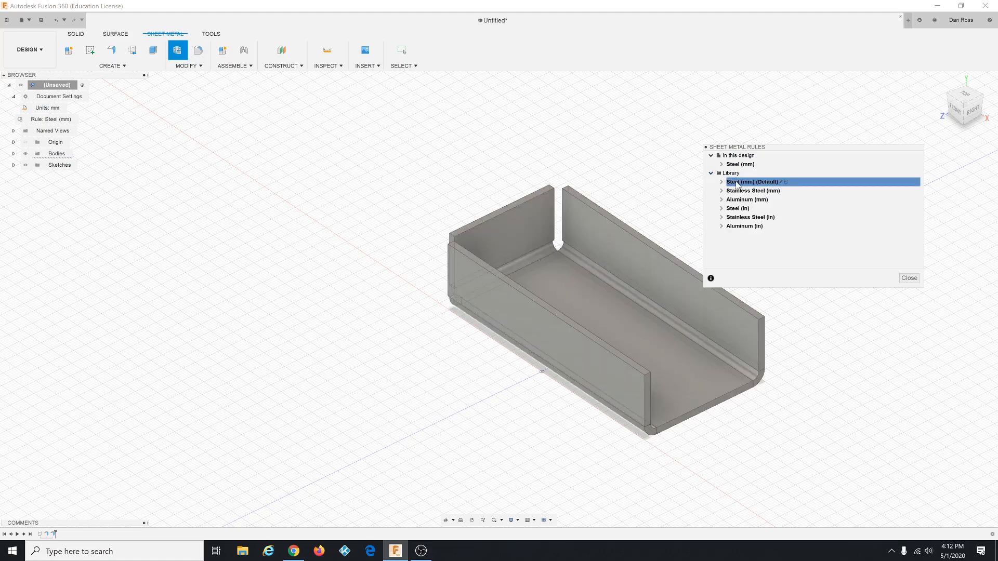
{"action": "left_click", "coordinate": [787, 183]}
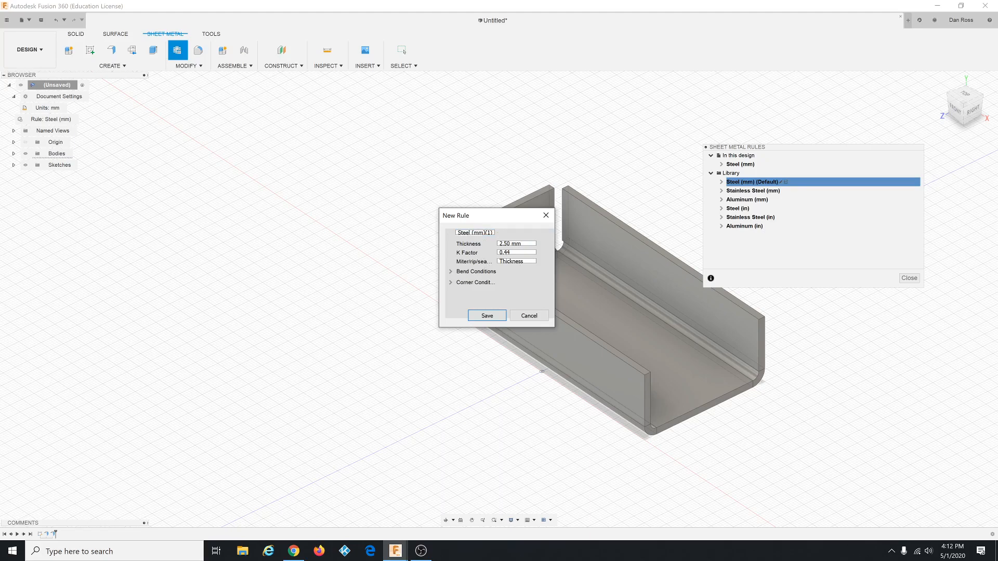
{"action": "left_click", "coordinate": [474, 232]}
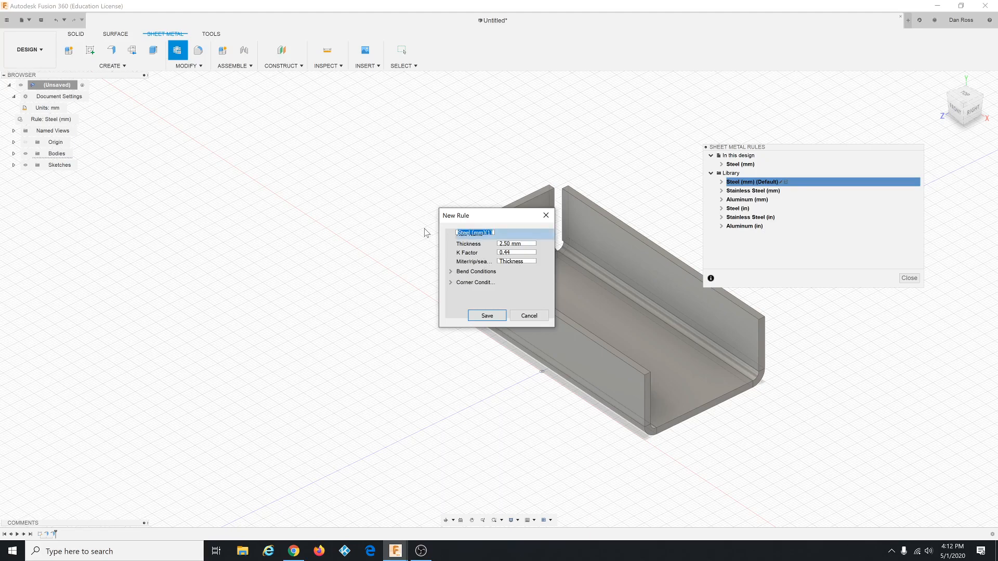
{"action": "type", "text": "Ross Rules"}
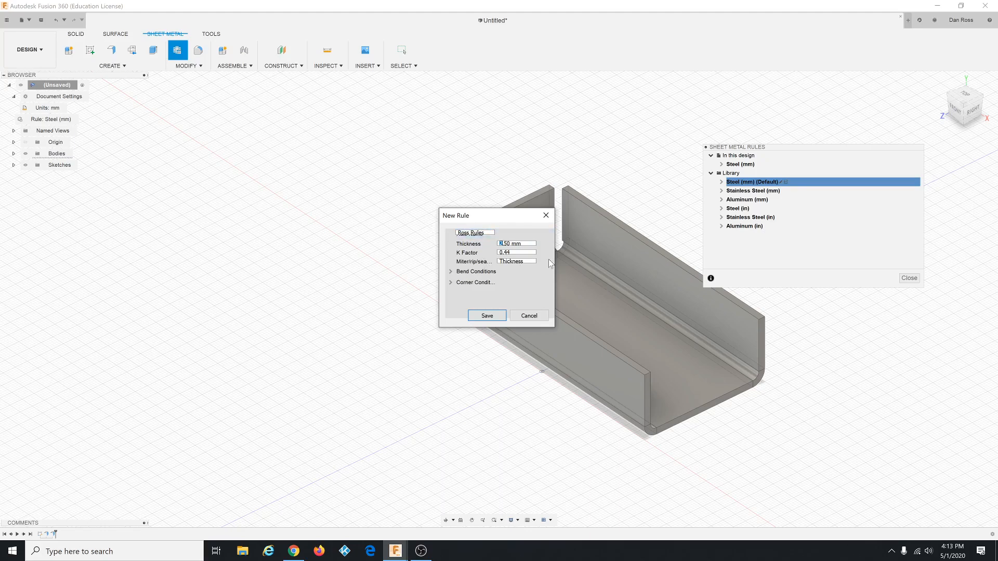
- Set the new rule's thickness to 1.50 mm and its bend radius to Thickness * 1.15
{"action": "left_click", "coordinate": [450, 272]}
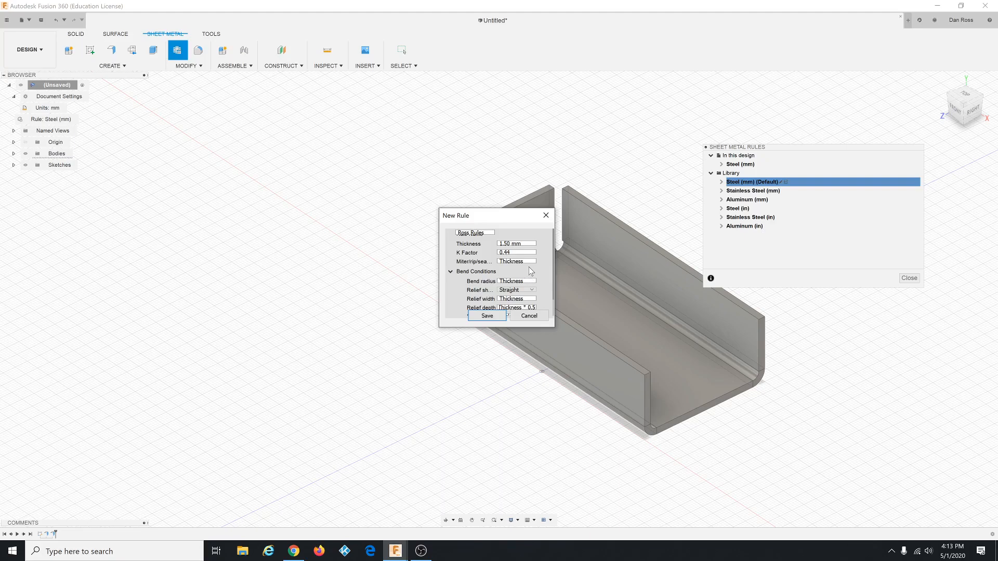
{"action": "type", "text": "* 1.15"}
{"action": "scroll", "coordinate": [552, 294], "scroll_direction": "down", "scroll_amount": 2}
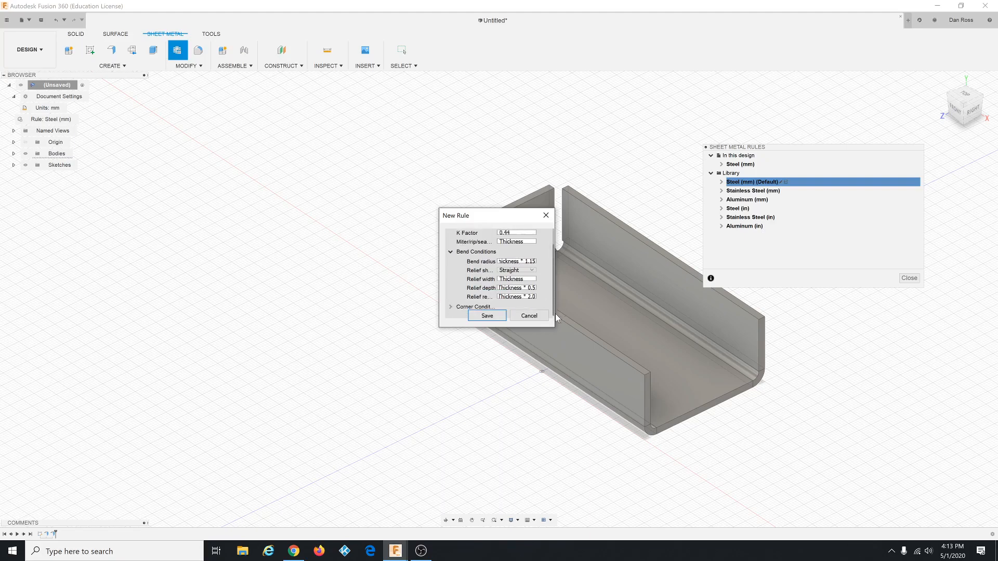
- Set the new rule's two-bend intersection corner relief shape to Round and save the rule to the library
{"action": "left_click", "coordinate": [450, 307]}
{"action": "scroll", "coordinate": [503, 293], "scroll_direction": "down", "scroll_amount": 1}
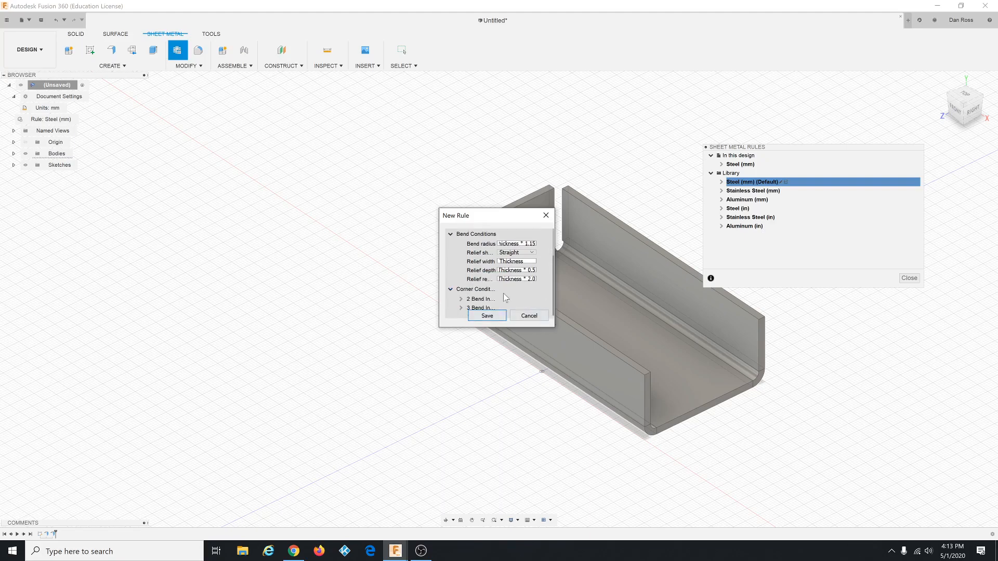
{"action": "left_click", "coordinate": [461, 299]}
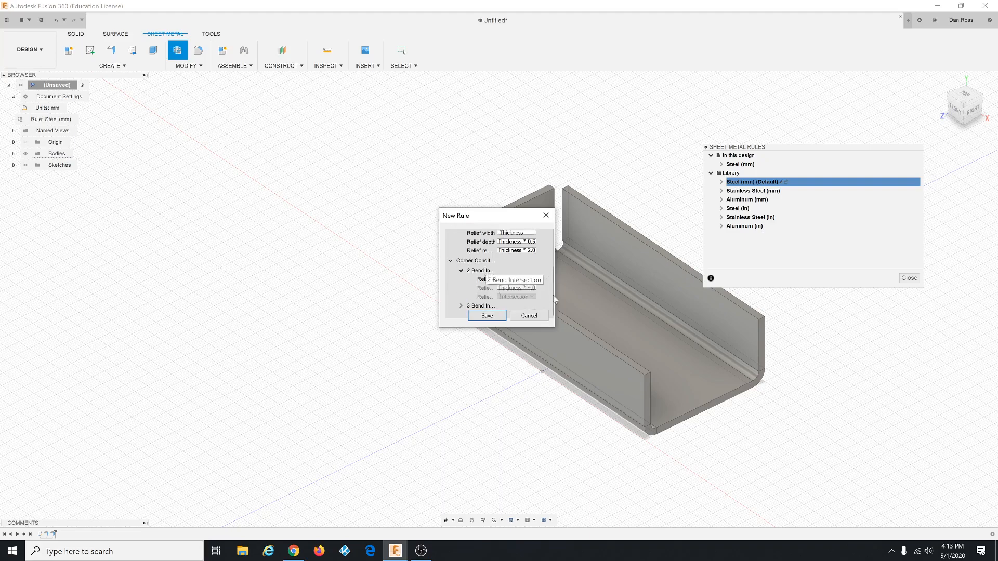
{"action": "left_click", "coordinate": [533, 280]}
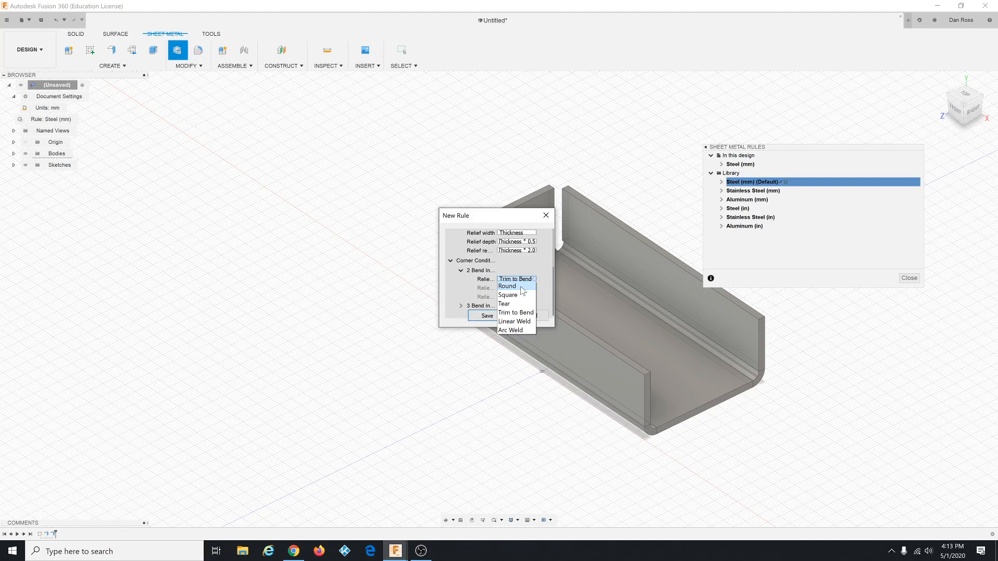
{"action": "left_click", "coordinate": [517, 287]}
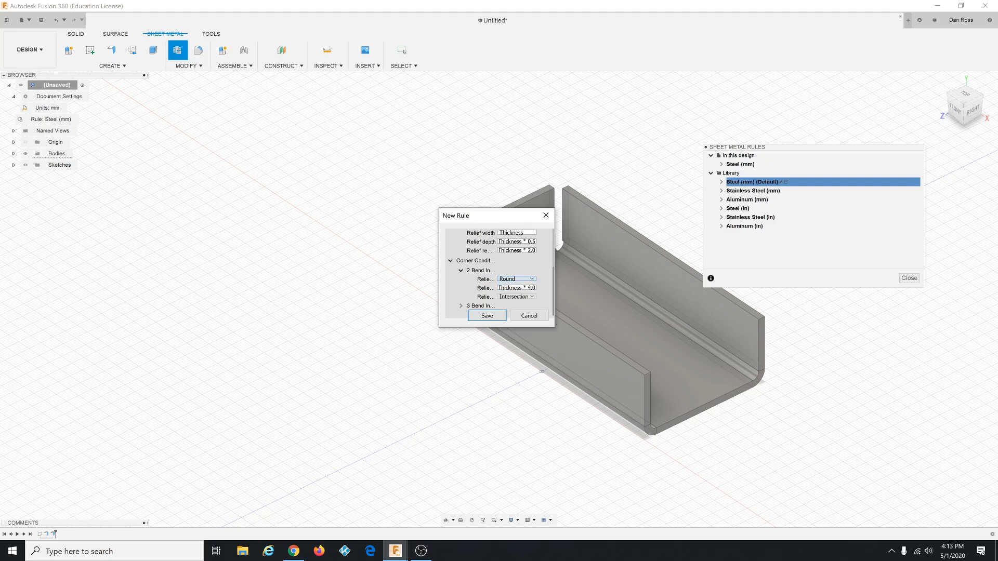
{"action": "left_click", "coordinate": [498, 317]}
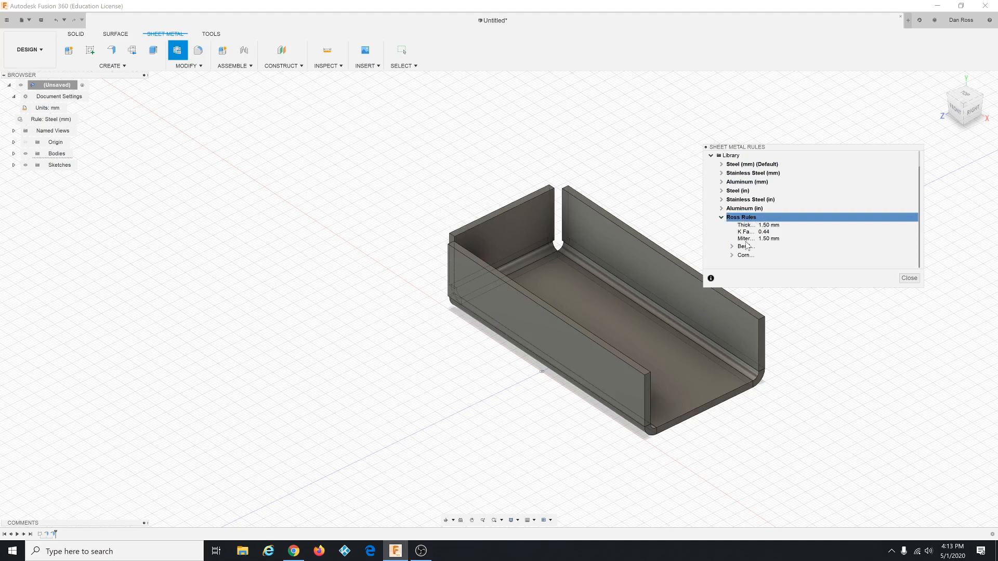
{"action": "left_click", "coordinate": [722, 218]}
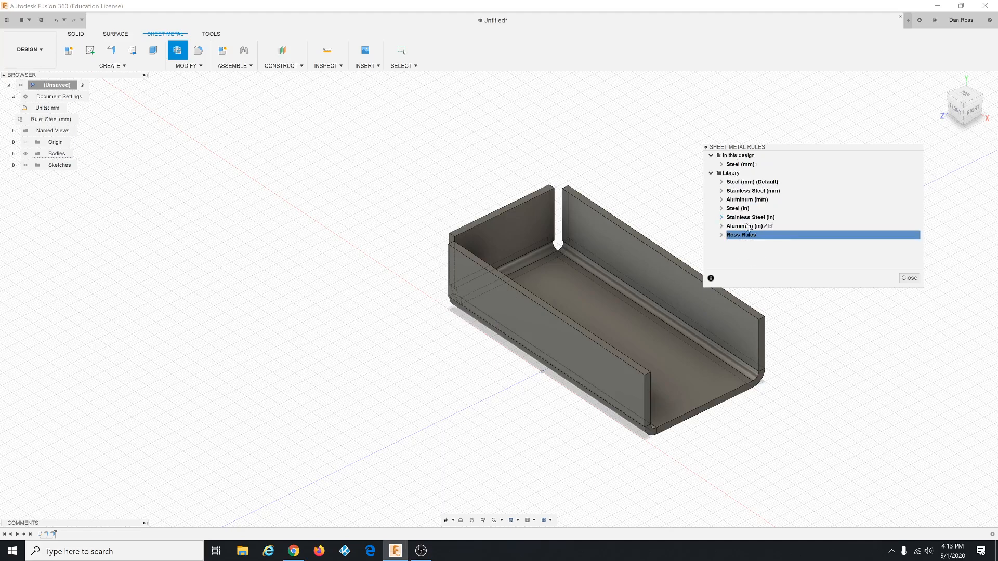
{"action": "left_click", "coordinate": [909, 279]}
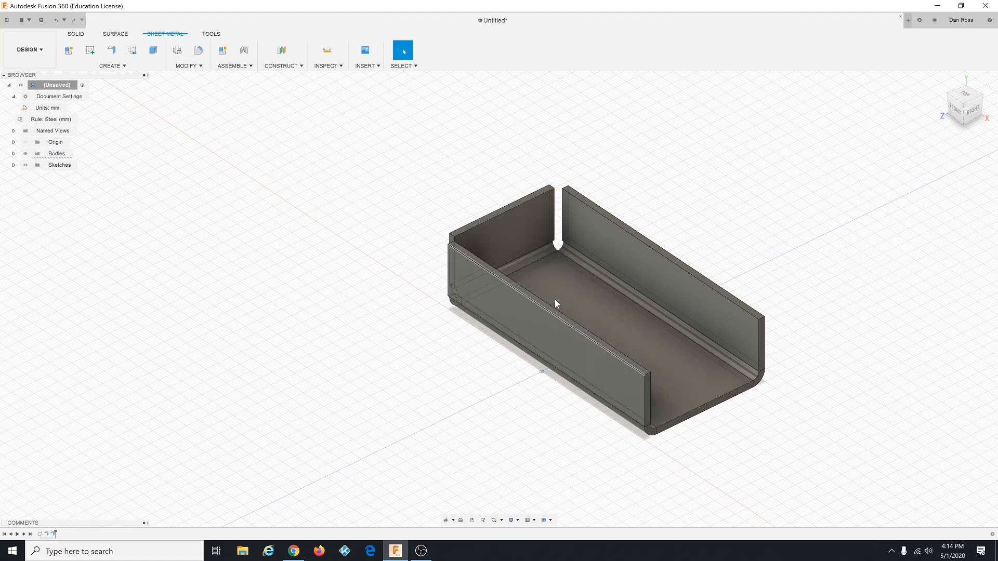
- Switch the part's sheet metal rule from Steel (mm) to the new custom library rule
{"action": "scroll", "coordinate": [554, 298], "scroll_direction": "down", "scroll_amount": 1}
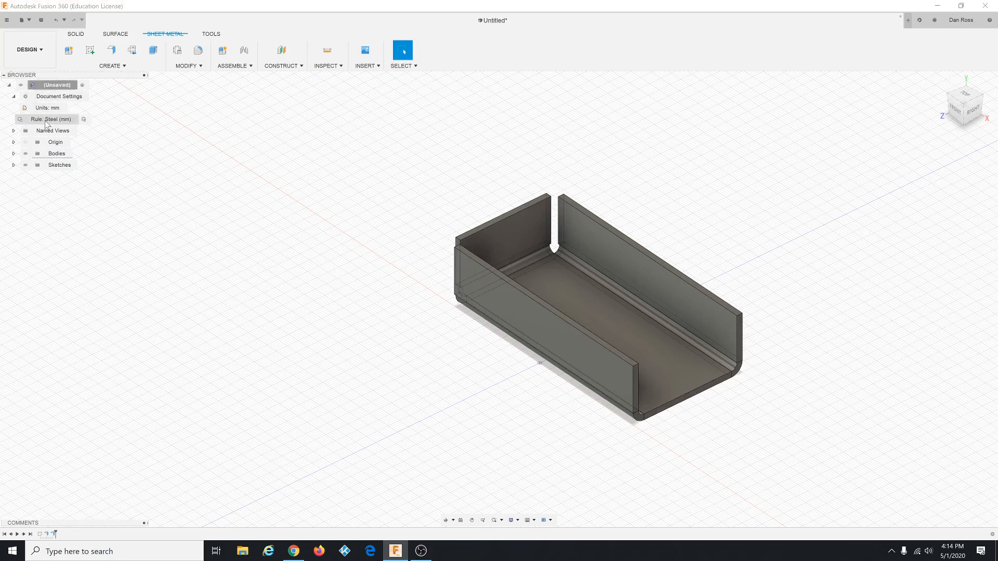
{"action": "left_click", "coordinate": [84, 120]}
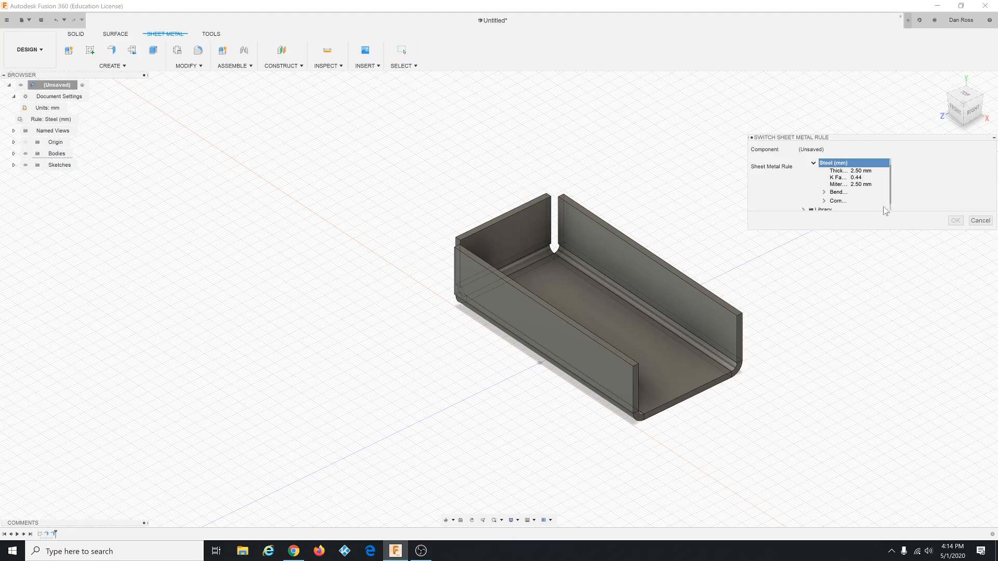
{"action": "scroll", "coordinate": [888, 202], "scroll_direction": "down", "scroll_amount": 1}
{"action": "left_click", "coordinate": [805, 203]}
{"action": "scroll", "coordinate": [871, 196], "scroll_direction": "down", "scroll_amount": 3}
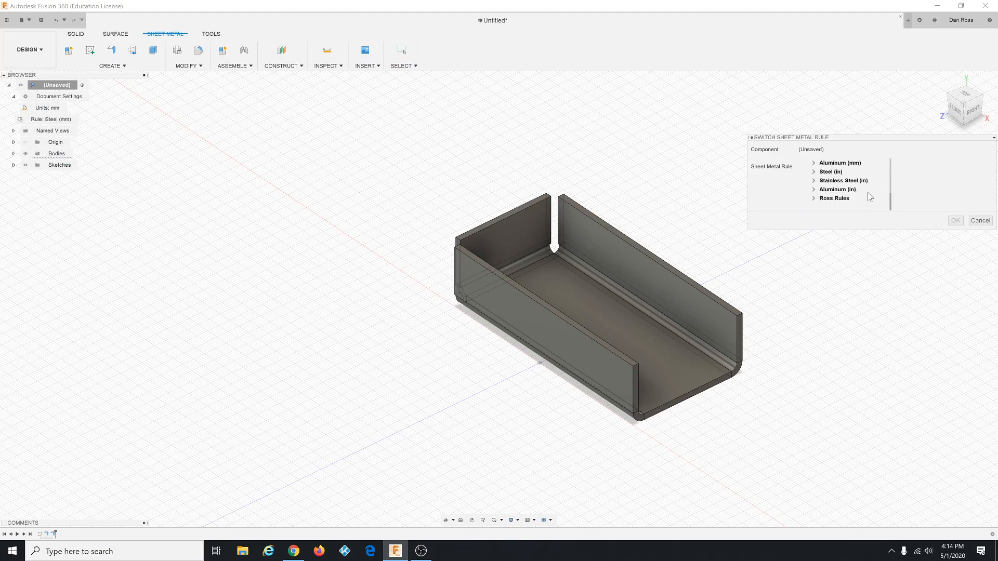
{"action": "scroll", "coordinate": [824, 185], "scroll_direction": "up", "scroll_amount": 2}
{"action": "scroll", "coordinate": [822, 186], "scroll_direction": "down", "scroll_amount": 3}
{"action": "left_click", "coordinate": [834, 198]}
{"action": "left_click", "coordinate": [954, 223]}
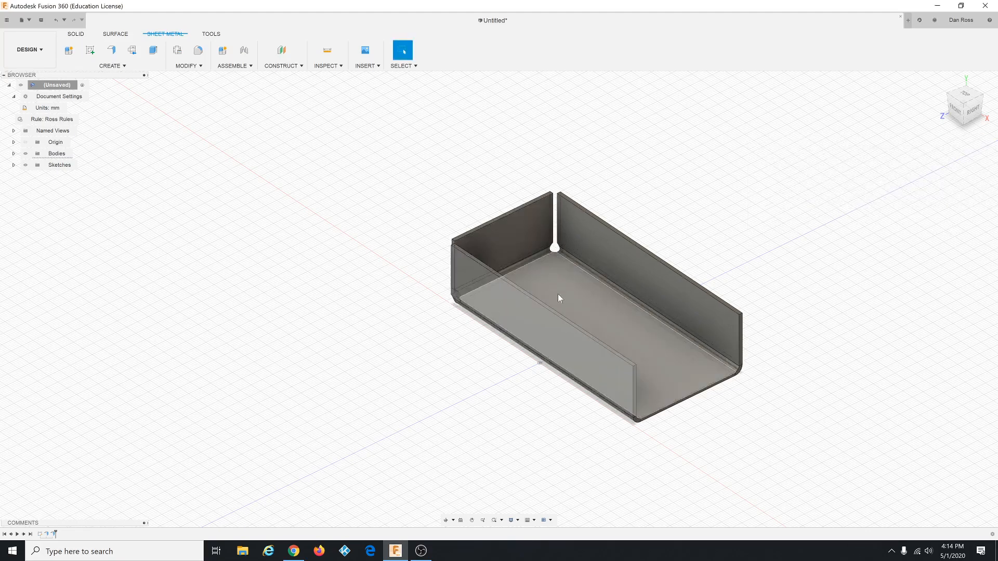
- Examine the part's wall thickness, bends and corner reliefs under the new rule from several angles
{"action": "scroll", "coordinate": [465, 335], "scroll_direction": "up", "scroll_amount": 1}
{"action": "middle_click_drag", "start_coordinate": [466, 335], "coordinate": [604, 347], "text": "shift"}
{"action": "scroll", "coordinate": [604, 343], "scroll_direction": "up", "scroll_amount": 5}
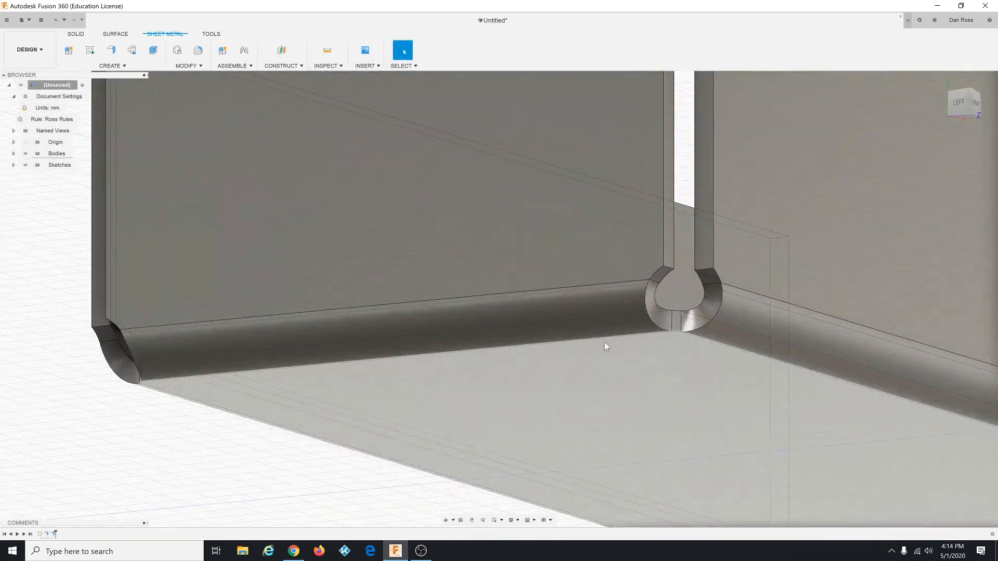
{"action": "scroll", "coordinate": [673, 299], "scroll_direction": "down", "scroll_amount": 5}
{"action": "middle_click_drag", "start_coordinate": [647, 301], "coordinate": [674, 291], "text": "shift"}
{"action": "scroll", "coordinate": [669, 298], "scroll_direction": "down", "scroll_amount": 4}
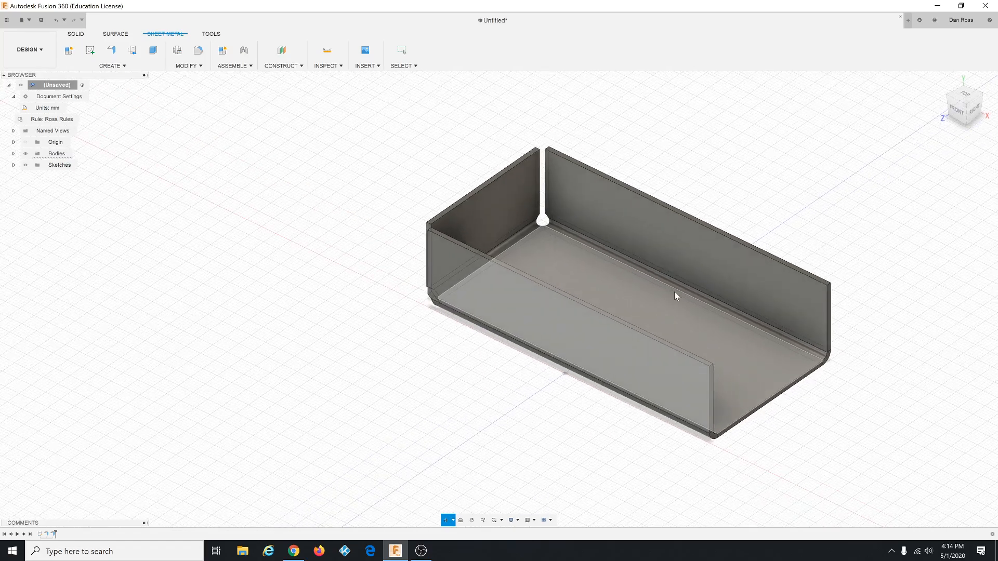
{"action": "key", "text": "Escape"}
{"action": "scroll", "coordinate": [484, 297], "scroll_direction": "up", "scroll_amount": 1}
{"action": "scroll", "coordinate": [640, 261], "scroll_direction": "up", "scroll_amount": 3}
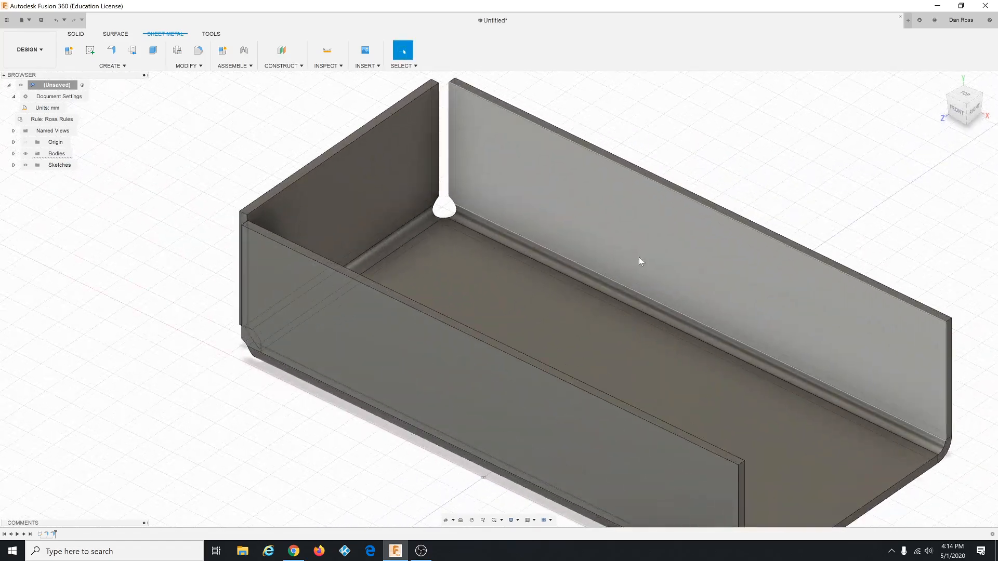
{"action": "scroll", "coordinate": [641, 261], "scroll_direction": "down", "scroll_amount": 3}
{"action": "middle_click_drag", "start_coordinate": [638, 257], "coordinate": [585, 297], "text": "shift"}
{"action": "scroll", "coordinate": [583, 270], "scroll_direction": "down", "scroll_amount": 2}
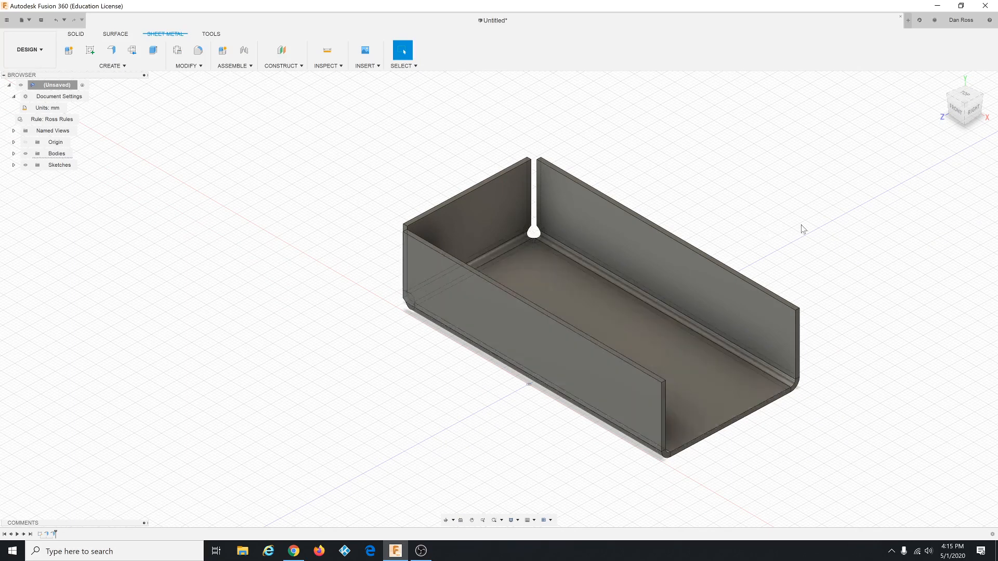
{"action": "key", "text": "alt+Tab"}
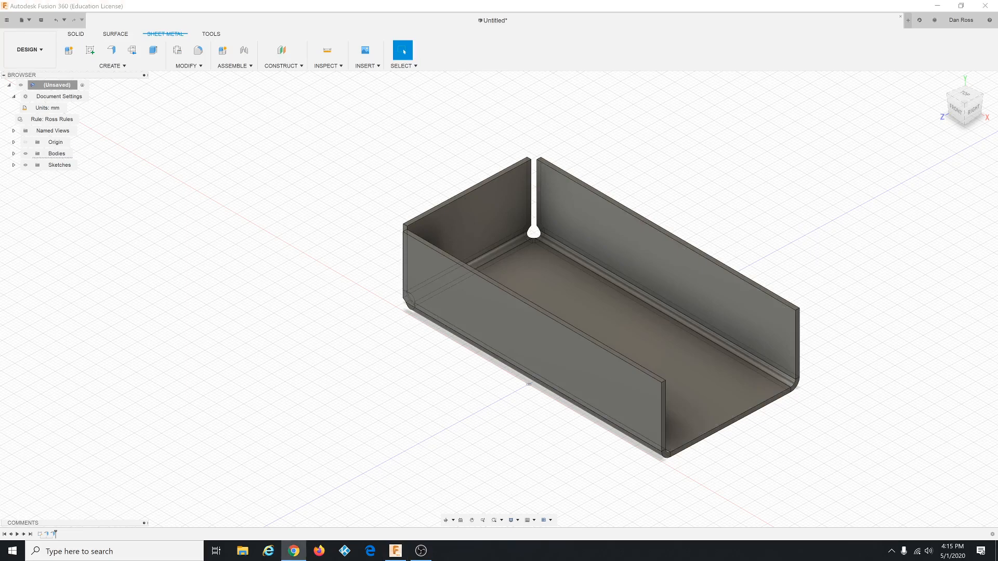
{"action": "key", "text": "alt+Tab"}
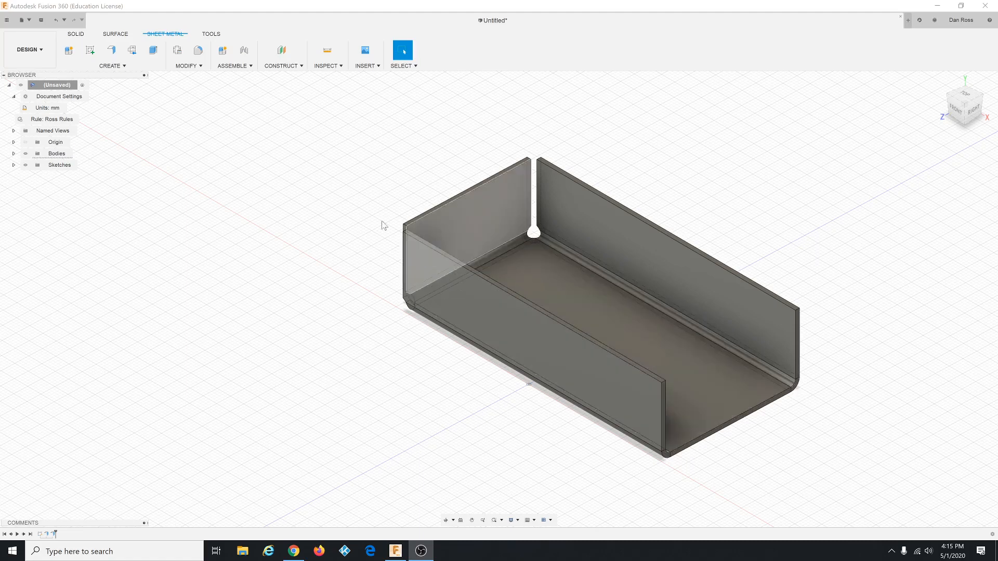
- Create a flat pattern of the part with the base plate's inner face stationary, and return to the folded model
{"action": "left_click", "coordinate": [125, 66]}
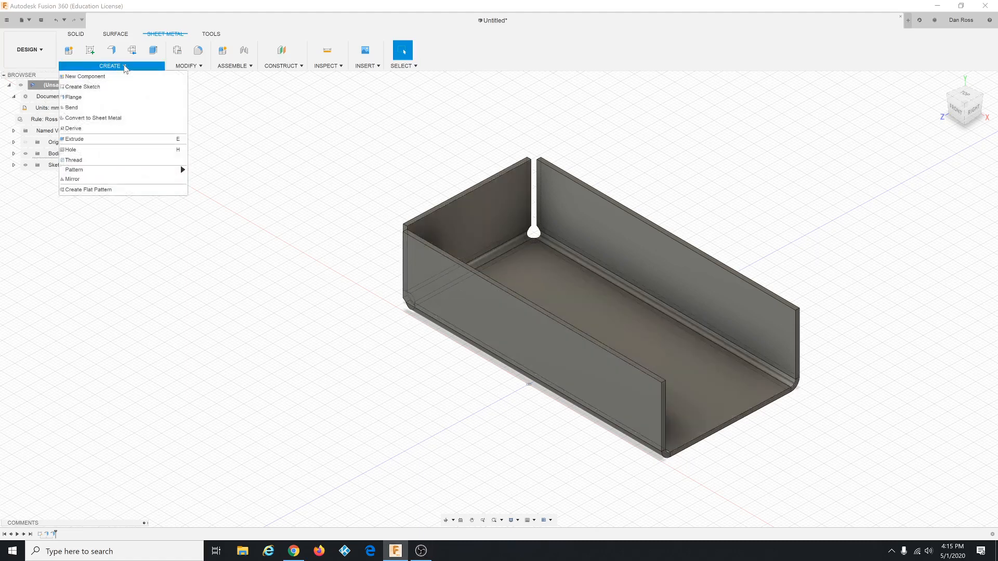
{"action": "left_click", "coordinate": [102, 190]}
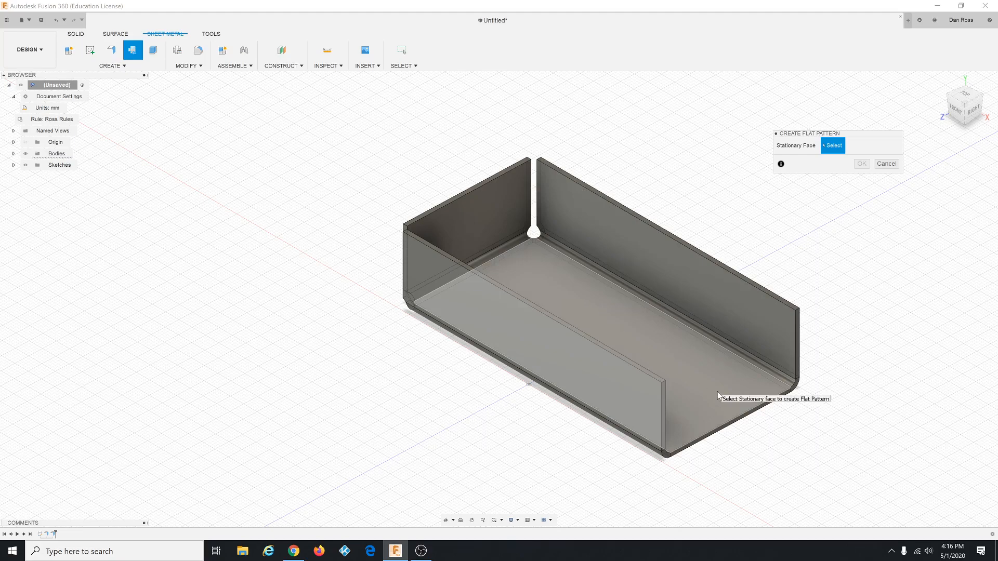
{"action": "left_click", "coordinate": [619, 334]}
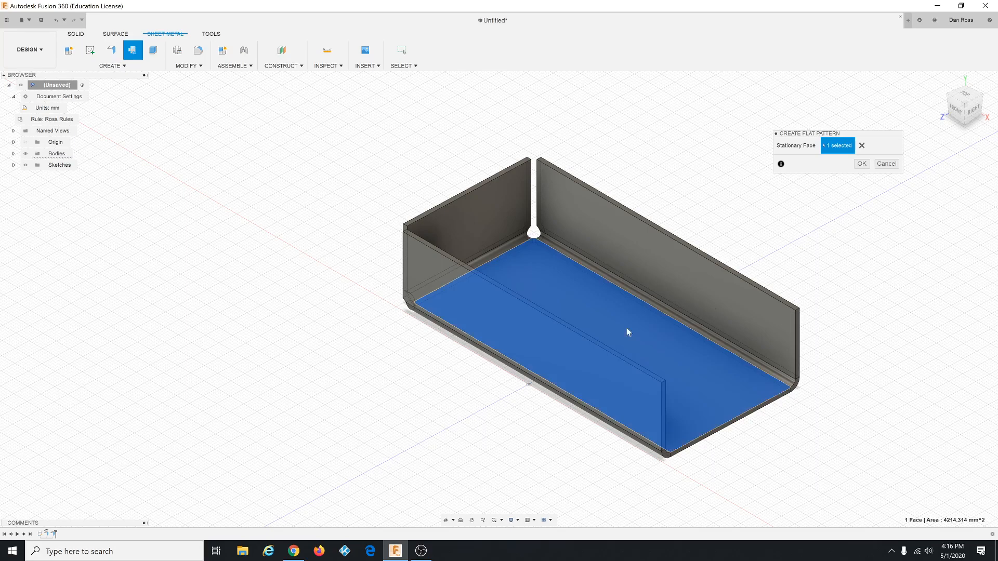
{"action": "left_click", "coordinate": [861, 164]}
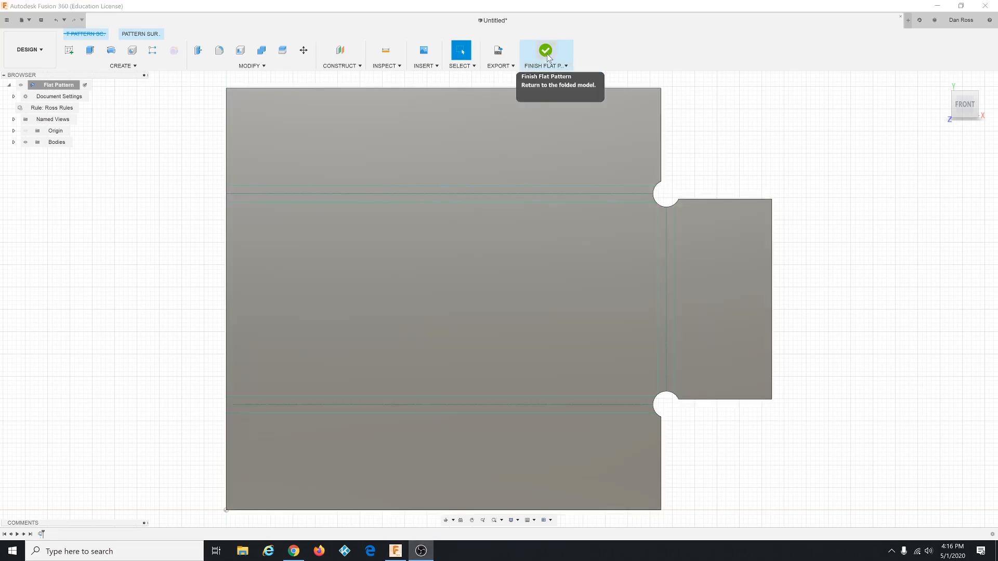
{"action": "left_click", "coordinate": [546, 52]}
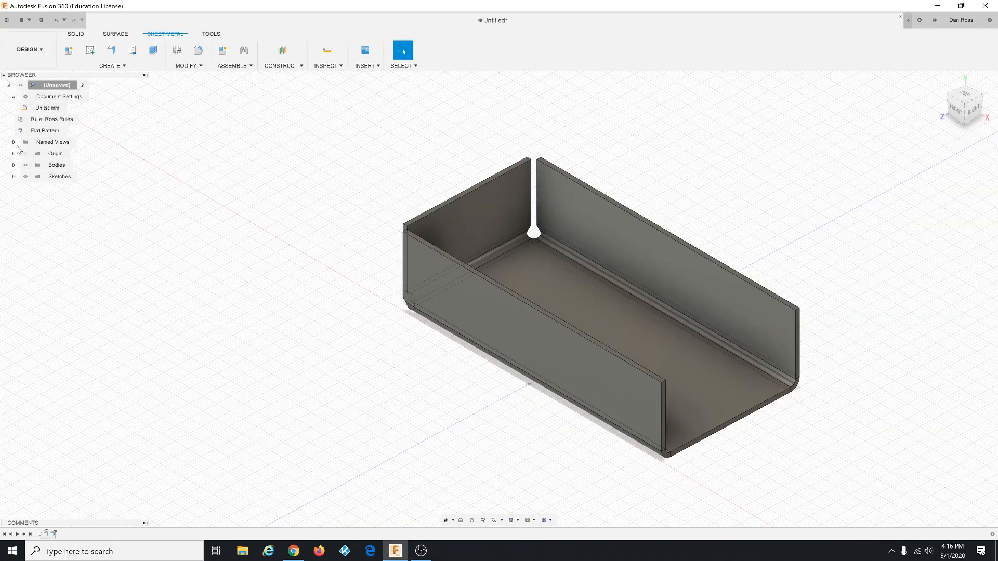
{"action": "left_click", "coordinate": [48, 131]}
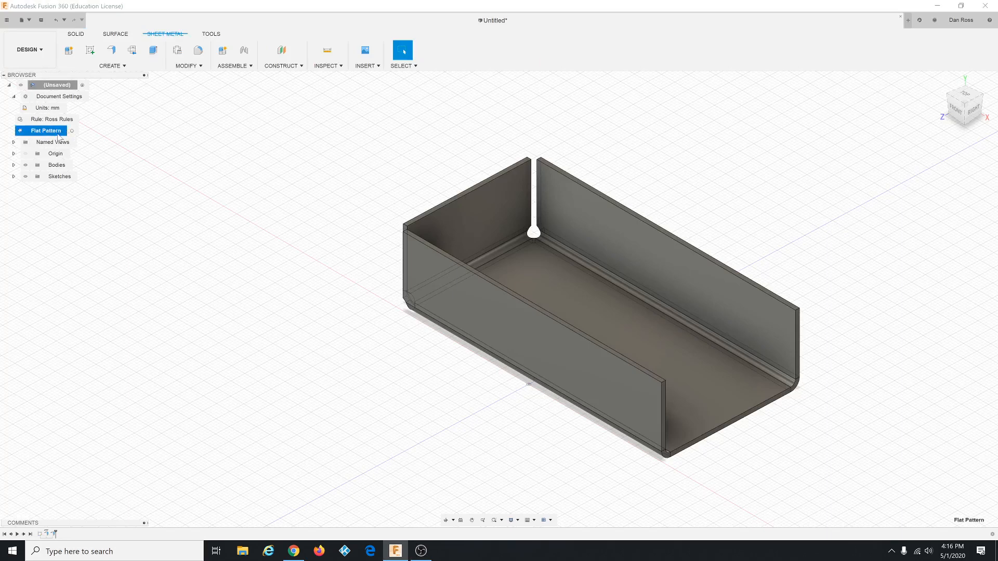
{"action": "left_click", "coordinate": [53, 123]}
{"action": "left_click", "coordinate": [53, 129]}
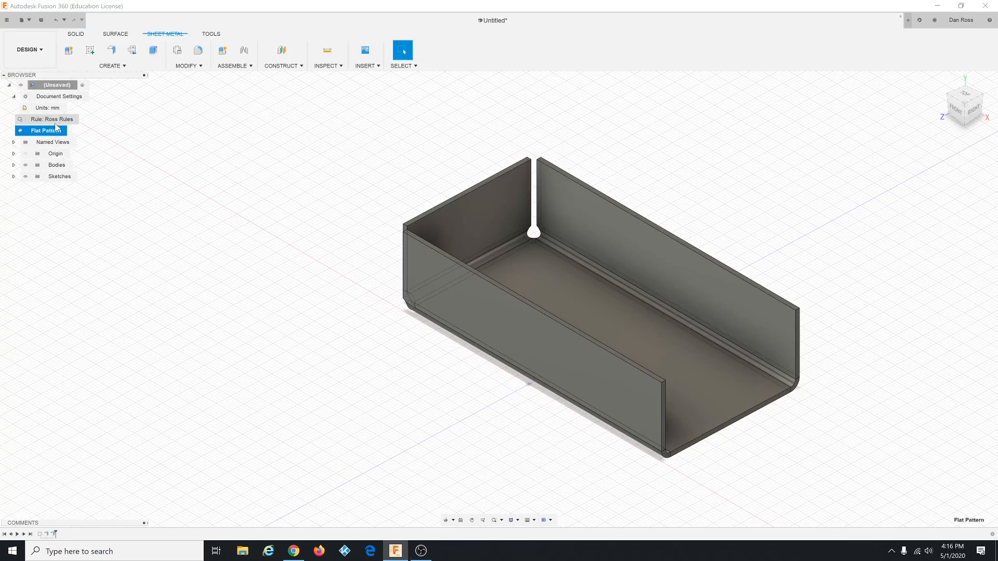
{"action": "left_click", "coordinate": [55, 121]}
{"action": "left_click", "coordinate": [56, 131]}
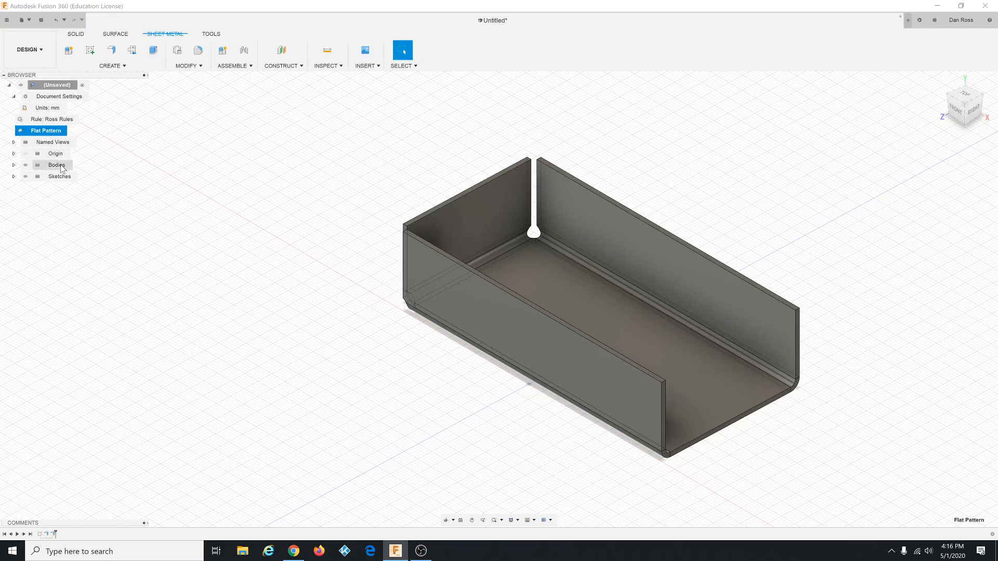
- Look at the part's body in the folded model and activate the existing flat pattern
{"action": "left_click", "coordinate": [61, 166]}
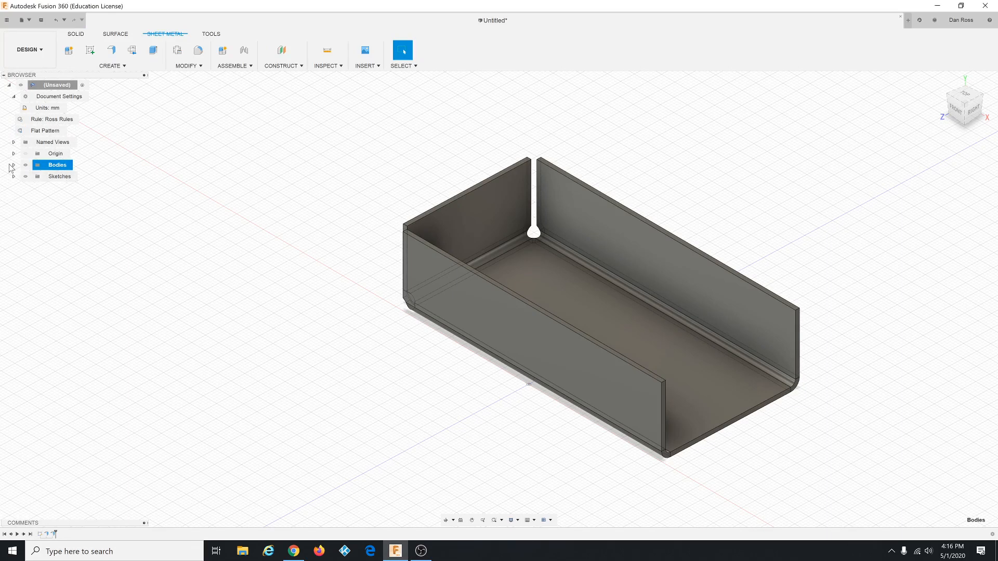
{"action": "left_click", "coordinate": [13, 165]}
{"action": "left_click", "coordinate": [53, 177]}
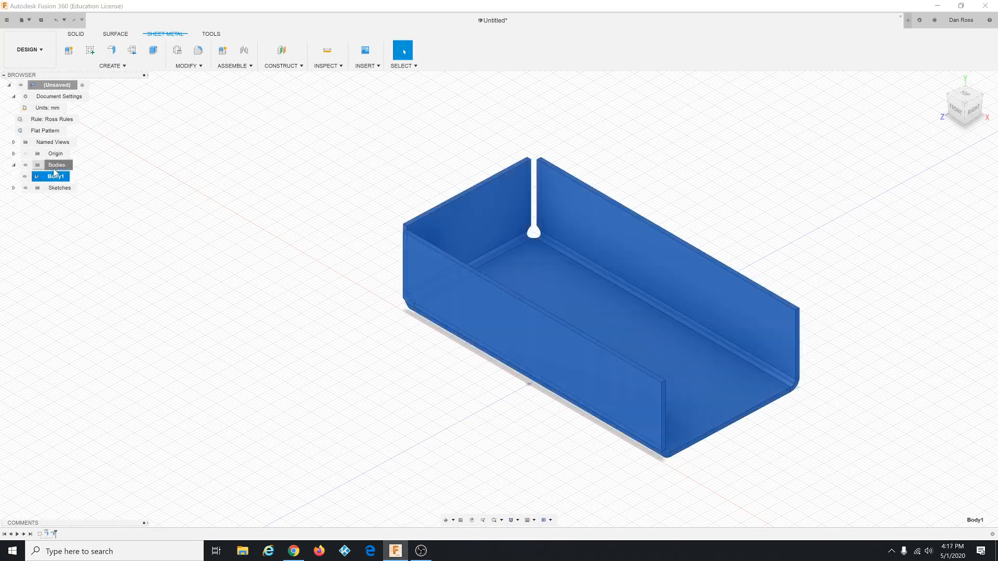
{"action": "left_click", "coordinate": [48, 134]}
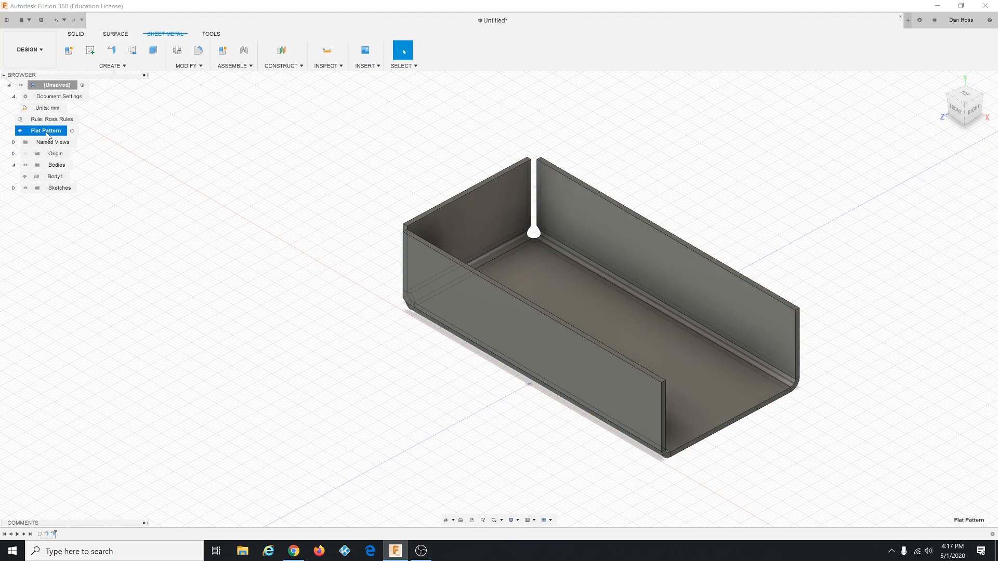
{"action": "left_click", "coordinate": [74, 132]}
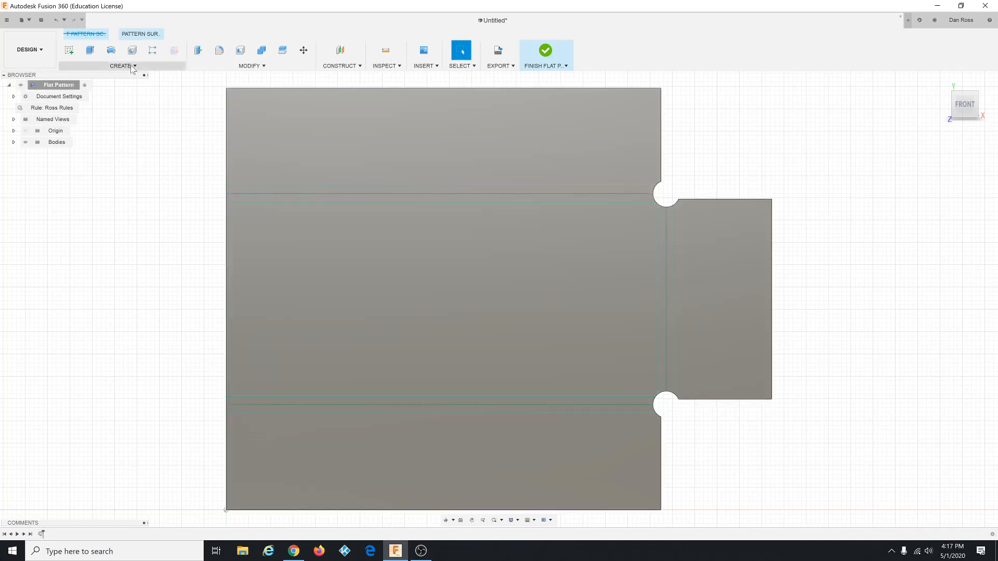
{"action": "left_click", "coordinate": [132, 66]}
{"action": "left_click", "coordinate": [132, 68]}
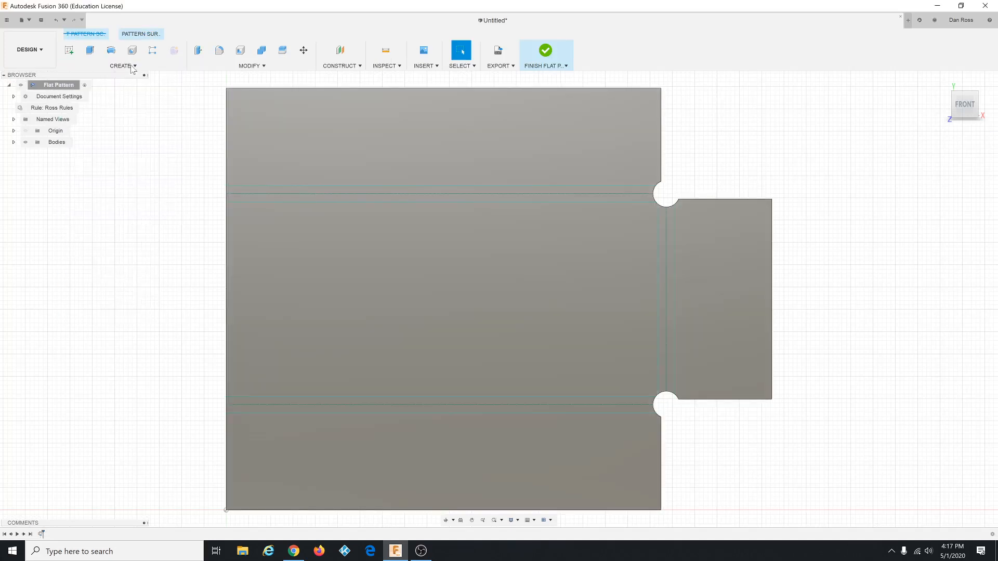
{"action": "key", "text": "alt+Tab"}
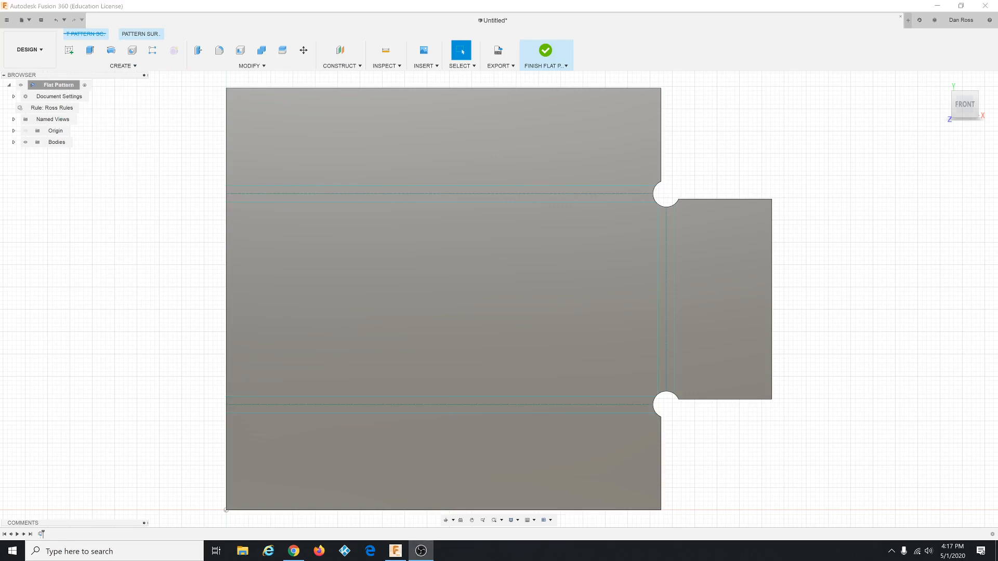
{"action": "left_click", "coordinate": [44, 52]}
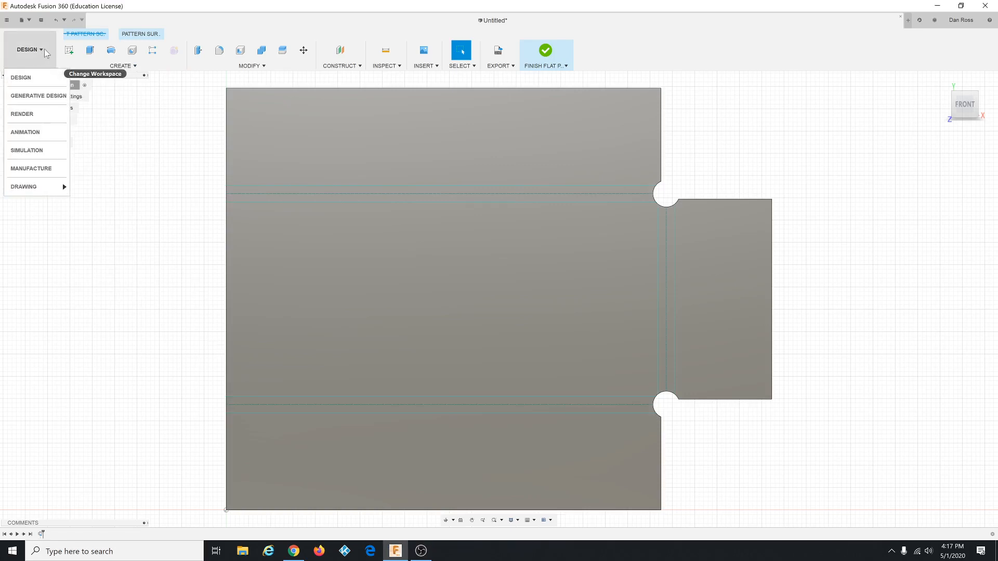
{"action": "left_click", "coordinate": [45, 50]}
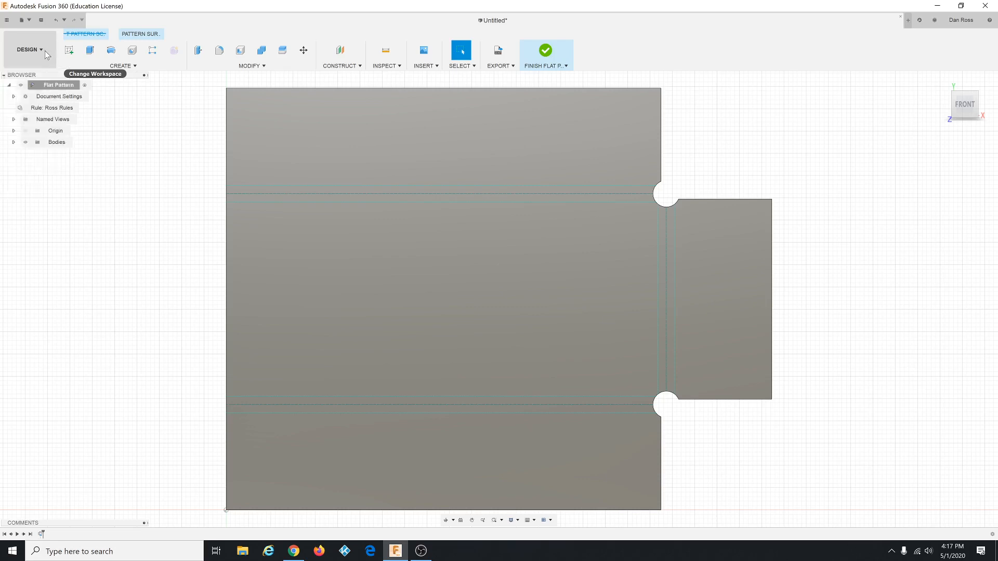
- Start a drawing from the design and save the design in Default Project under a name ending in "Steel Cereal Box"
{"action": "left_click", "coordinate": [45, 51]}
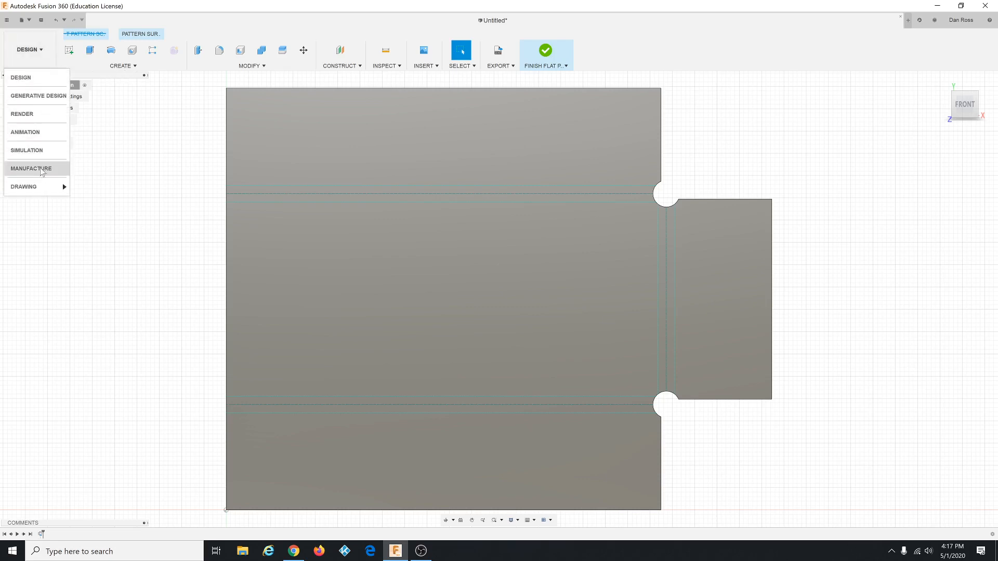
{"action": "mouse_move", "coordinate": [44, 188]}
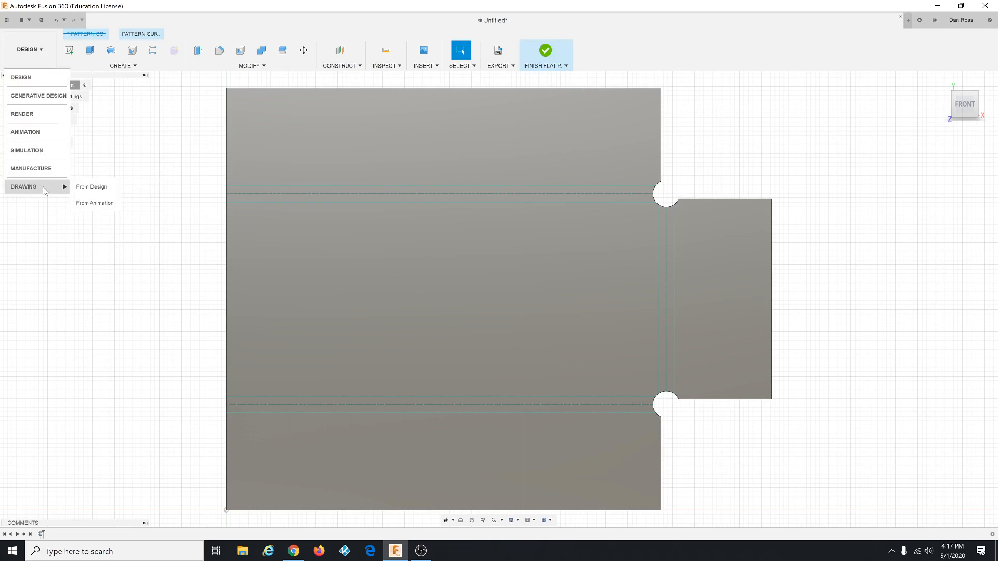
{"action": "left_click", "coordinate": [103, 189]}
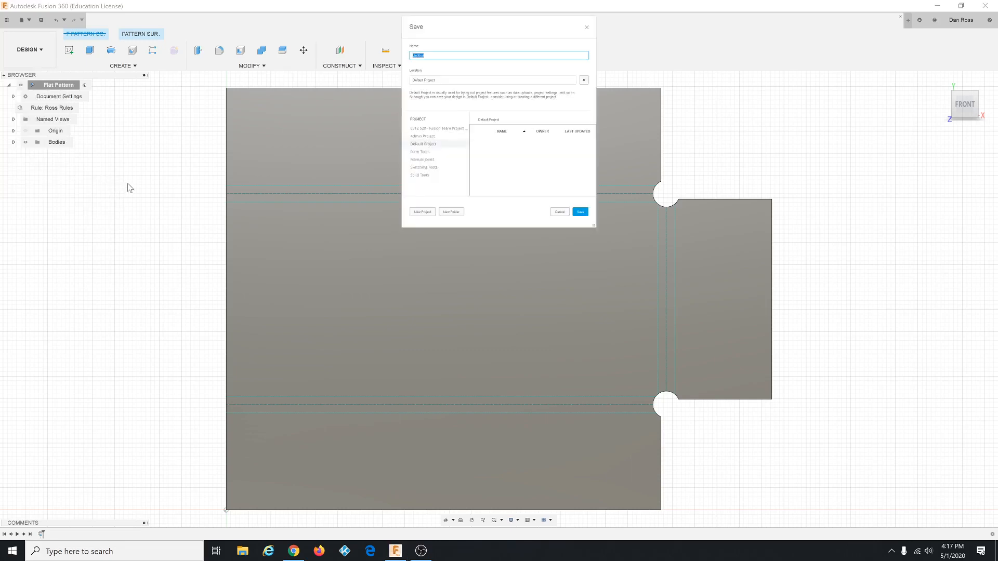
{"action": "left_click_drag", "start_coordinate": [508, 29], "coordinate": [522, 98]}
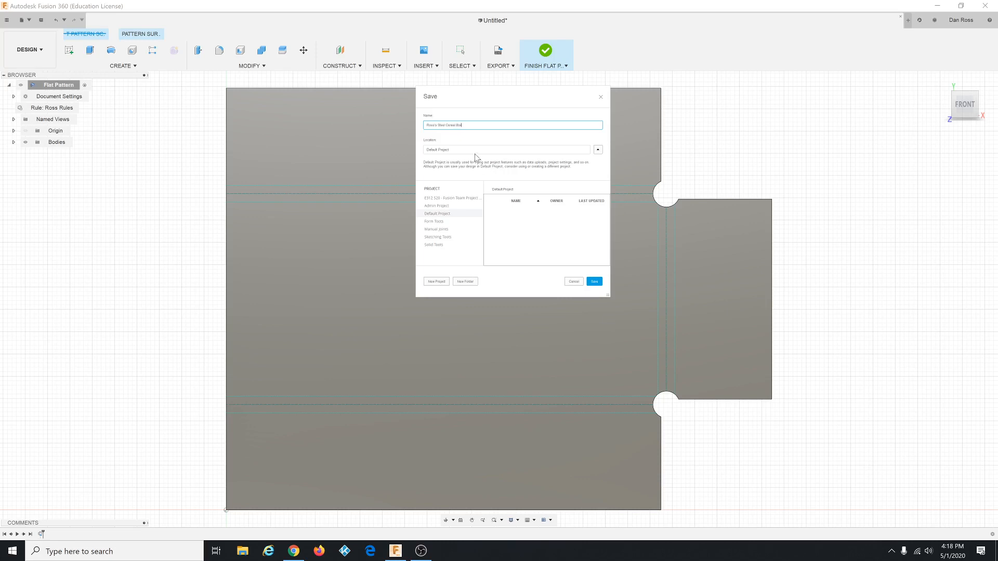
{"action": "left_click", "coordinate": [446, 218]}
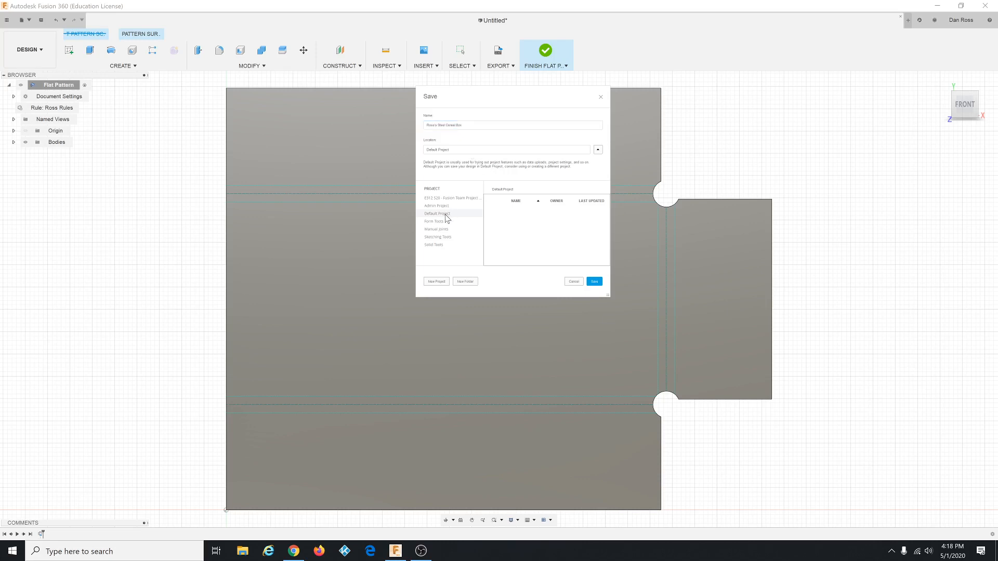
{"action": "left_click", "coordinate": [594, 282]}
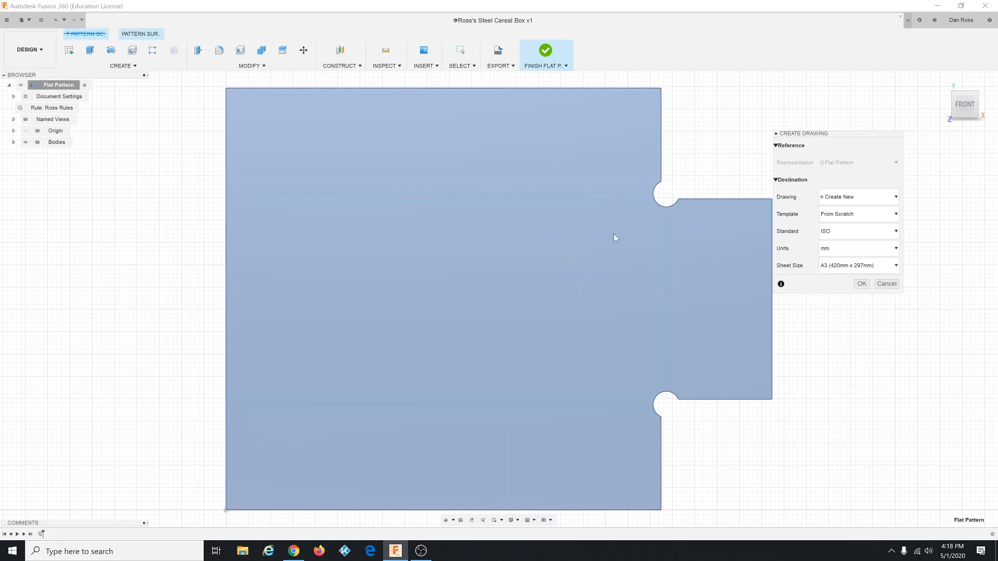
- Create a new ISO drawing from scratch in mm on an A3 sheet, and place the flat pattern's front view at 1:1 left of centre
{"action": "left_click_drag", "start_coordinate": [849, 134], "coordinate": [870, 133]}
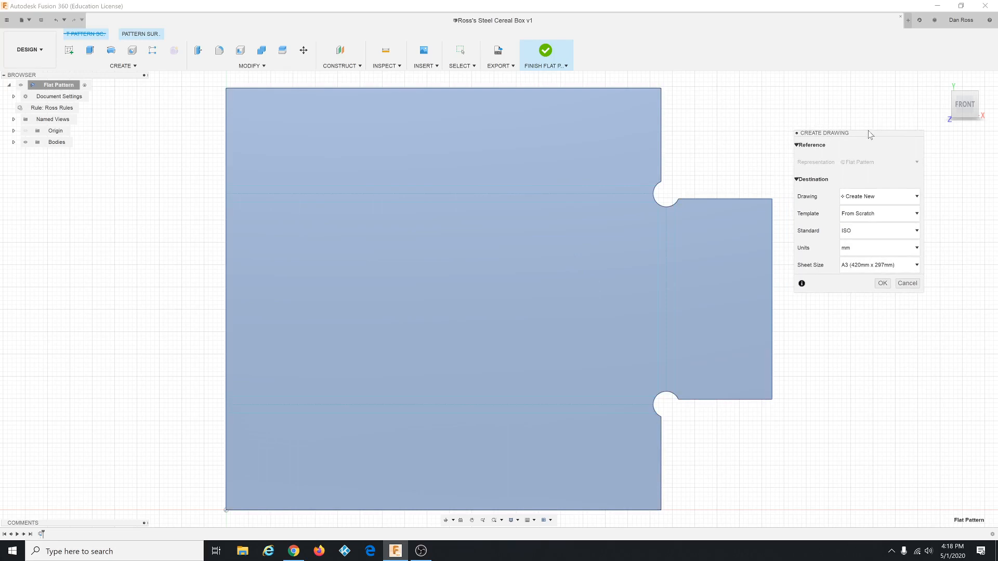
{"action": "left_click", "coordinate": [882, 284]}
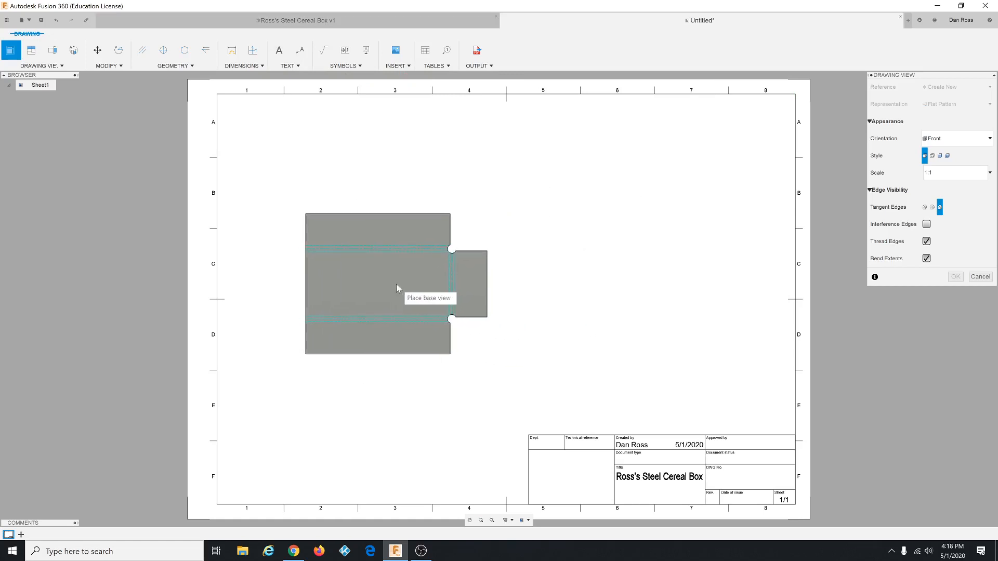
{"action": "left_click", "coordinate": [426, 290]}
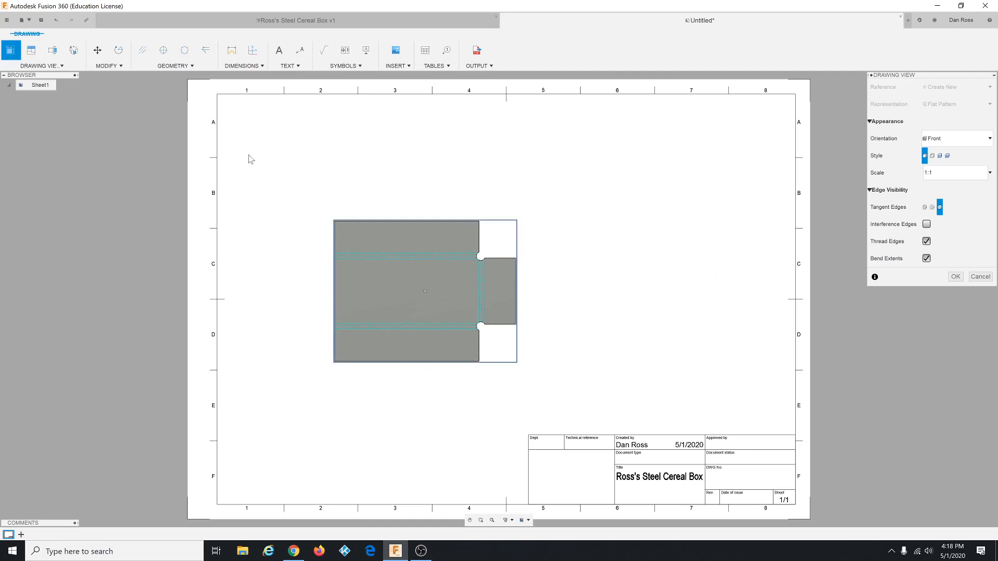
- Add a 1:1 base view of the folded model in the sheet's upper-right area with NE Isometric orientation
{"action": "left_click", "coordinate": [28, 67]}
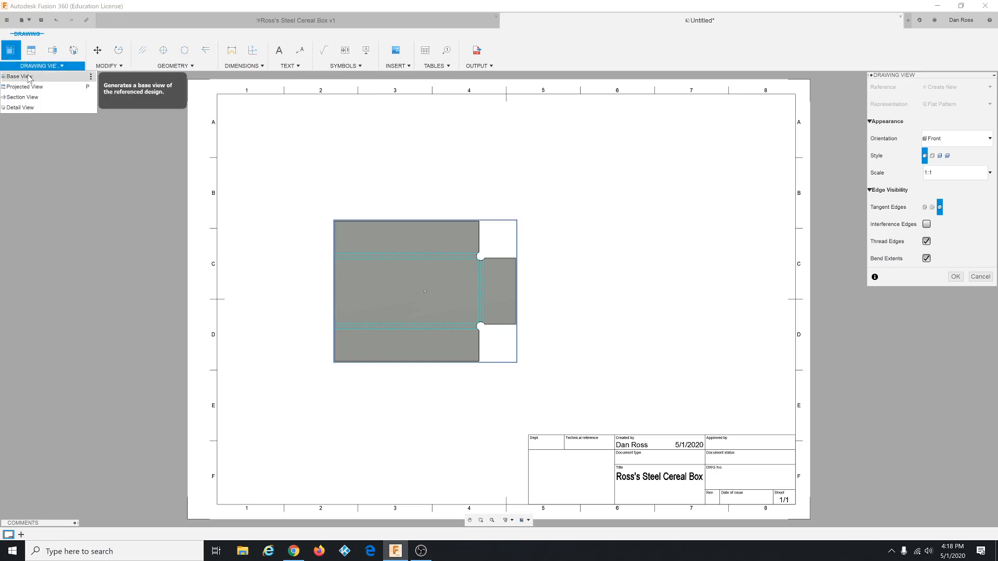
{"action": "left_click", "coordinate": [28, 78]}
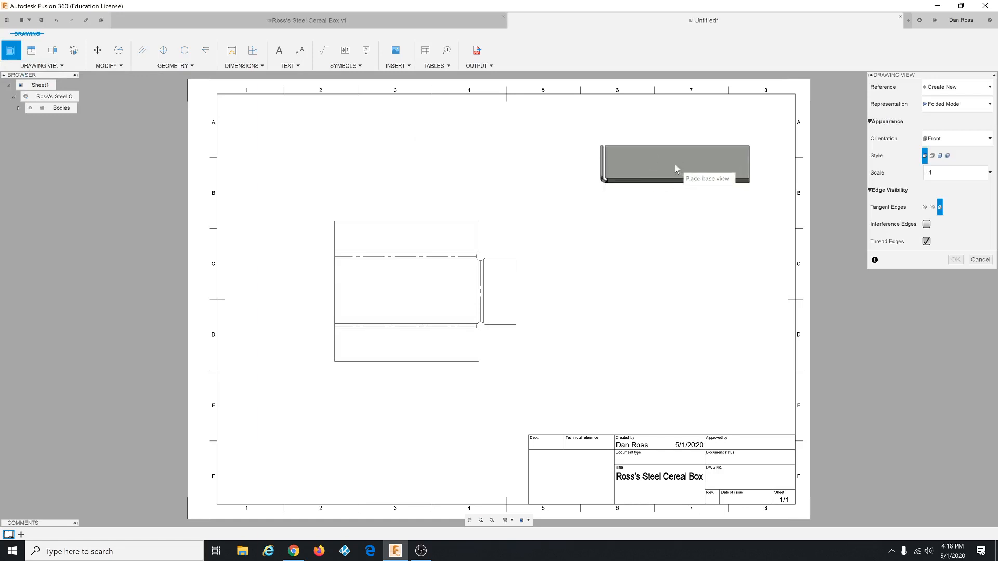
{"action": "left_click", "coordinate": [675, 164]}
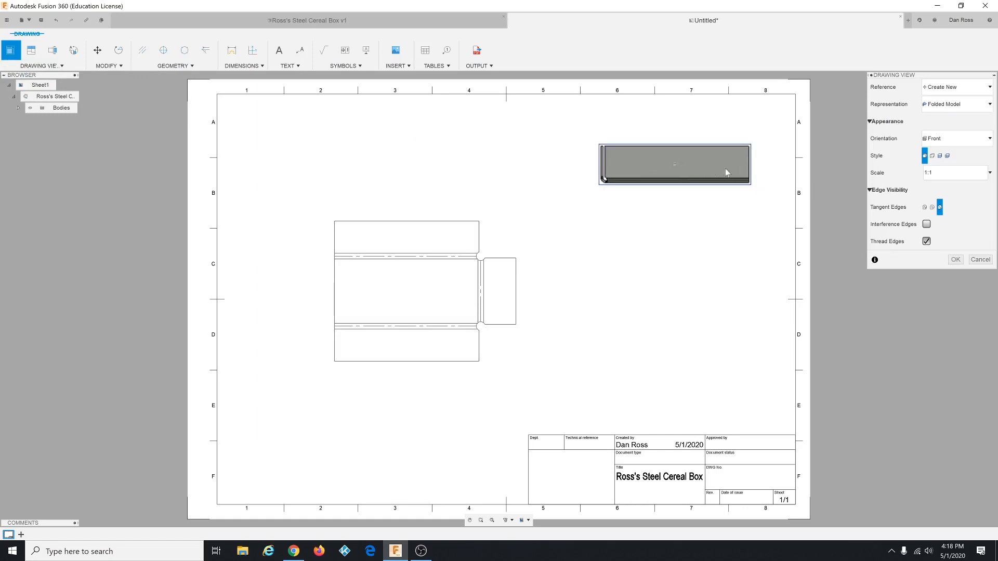
{"action": "left_click", "coordinate": [949, 137]}
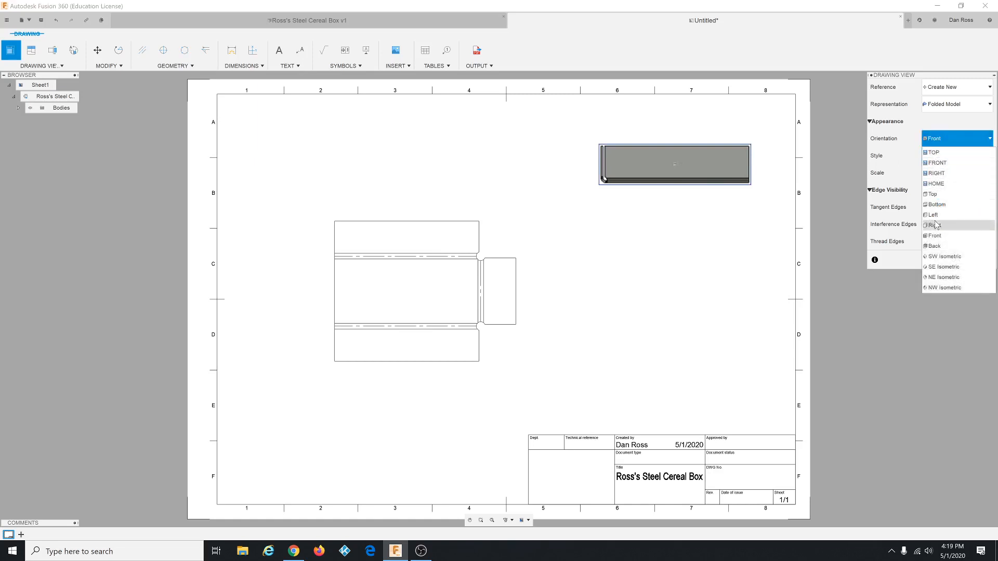
{"action": "left_click", "coordinate": [938, 184]}
{"action": "left_click", "coordinate": [949, 136]}
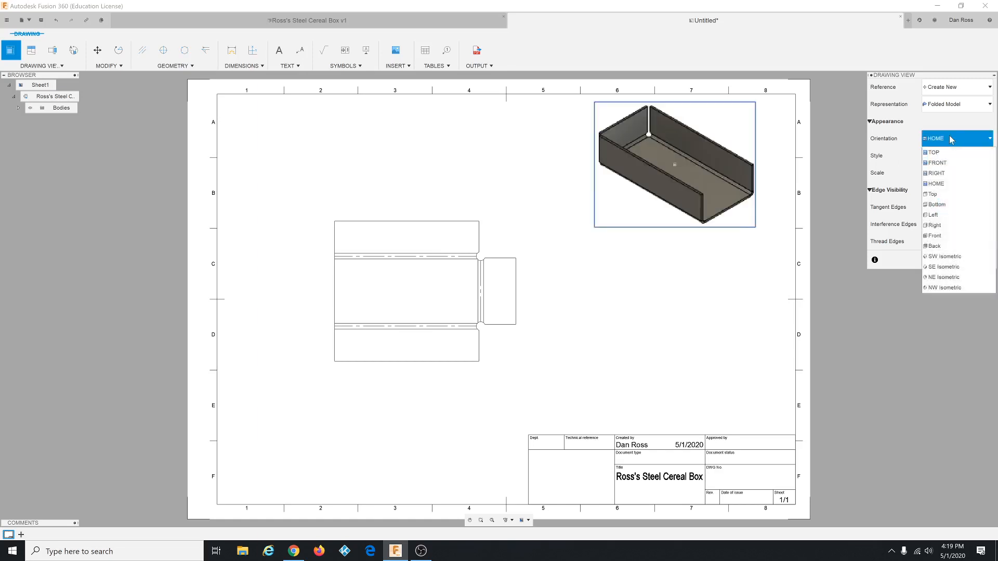
{"action": "left_click", "coordinate": [953, 277]}
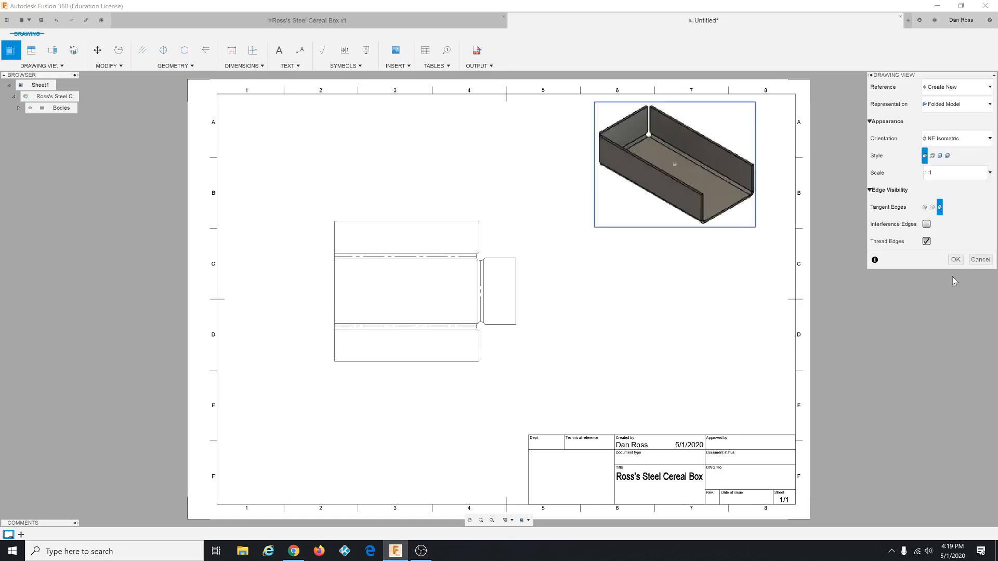
- Try the FRONT, TOP and NW Isometric orientations for the folded model's view, and return it to NE Isometric
{"action": "left_click", "coordinate": [949, 143]}
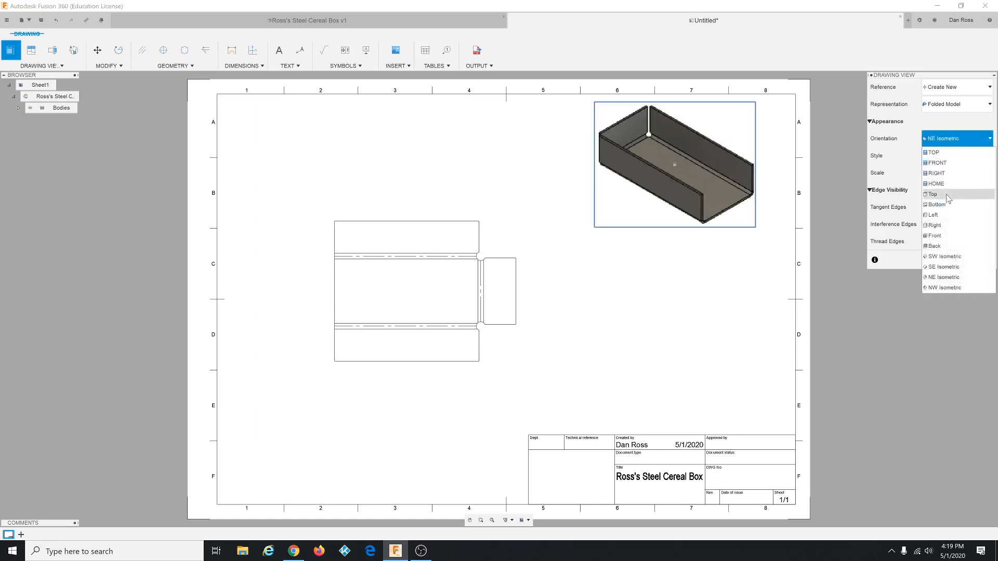
{"action": "left_click", "coordinate": [945, 247]}
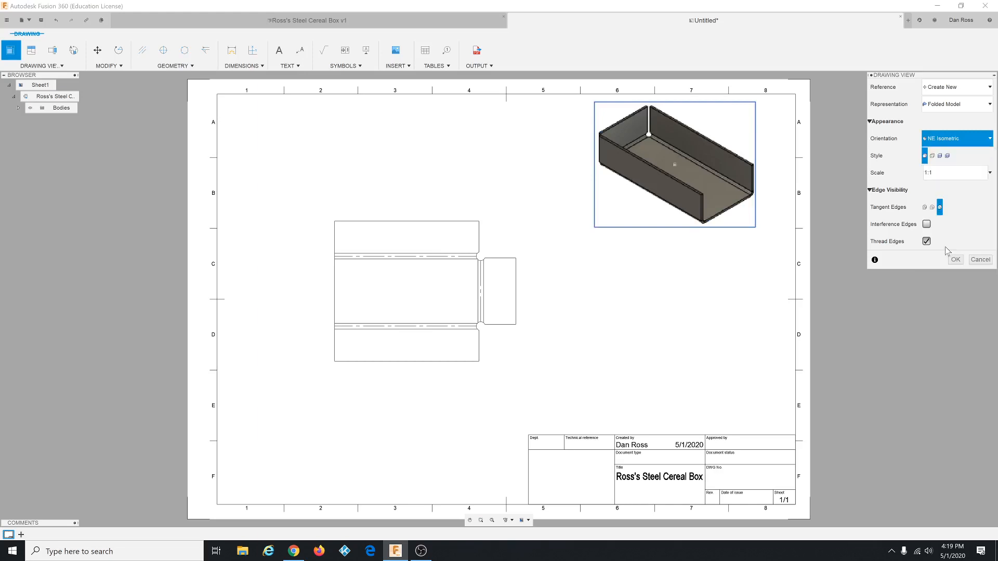
{"action": "left_click", "coordinate": [944, 143]}
{"action": "left_click", "coordinate": [945, 162]}
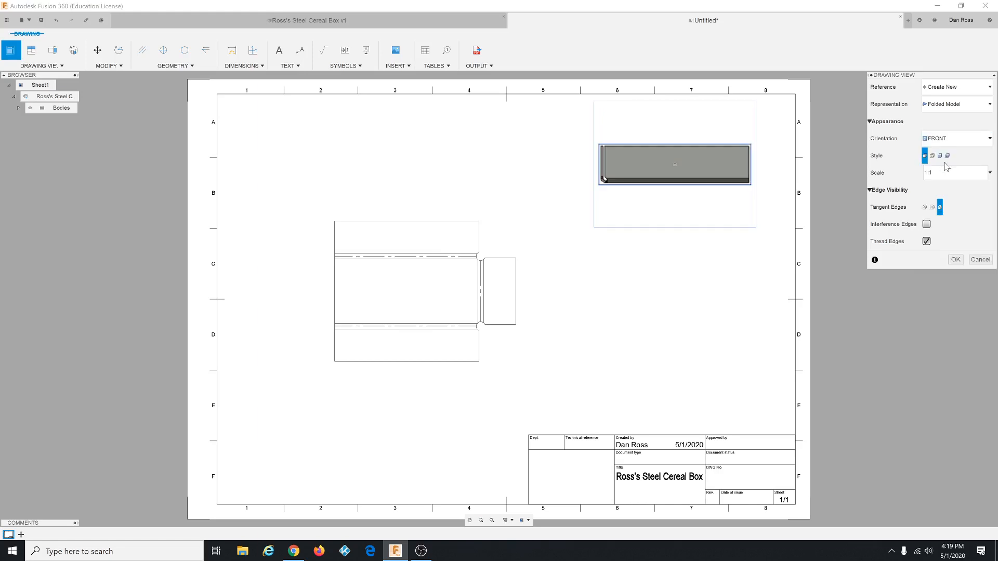
{"action": "left_click", "coordinate": [950, 142]}
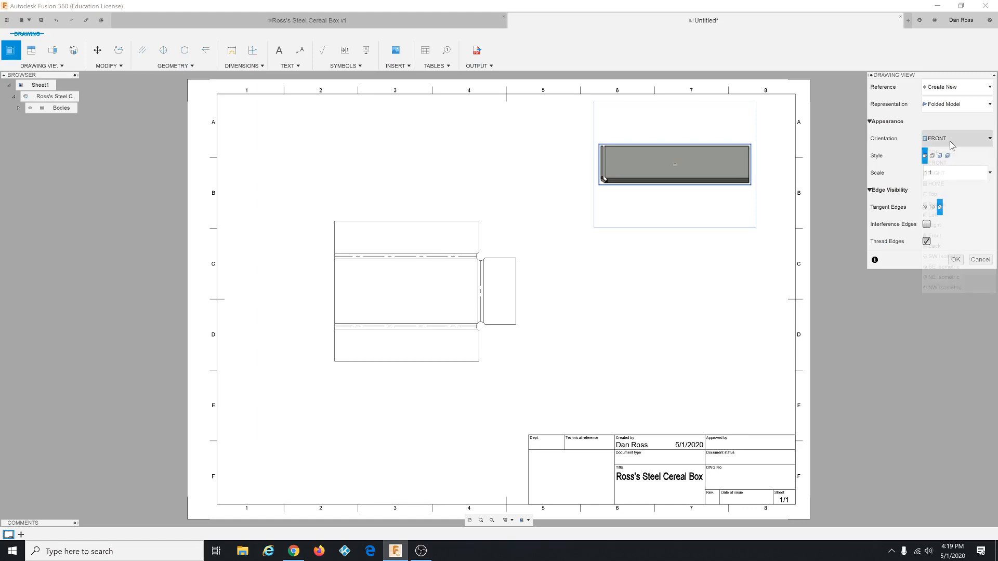
{"action": "left_click", "coordinate": [949, 152]}
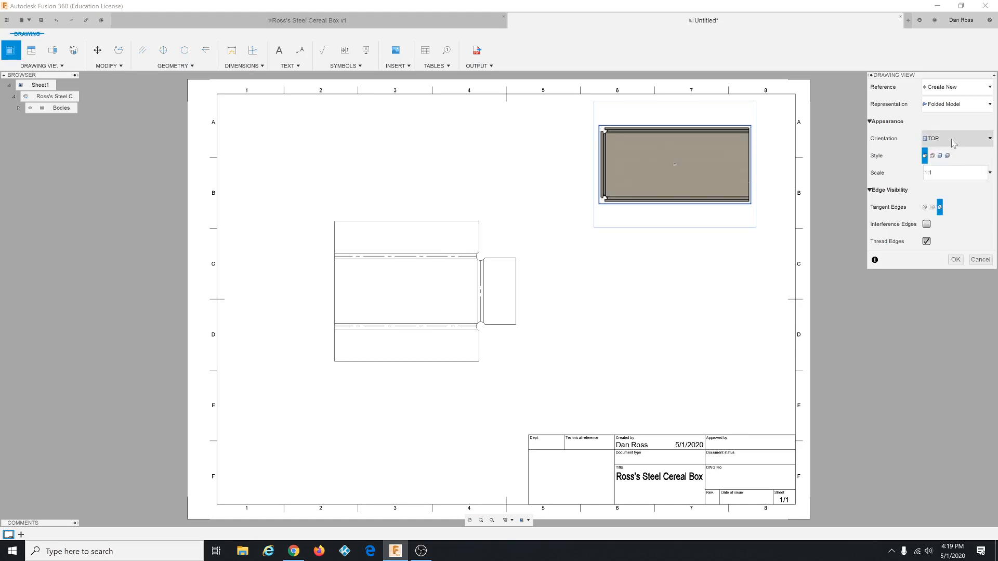
{"action": "left_click", "coordinate": [951, 138]}
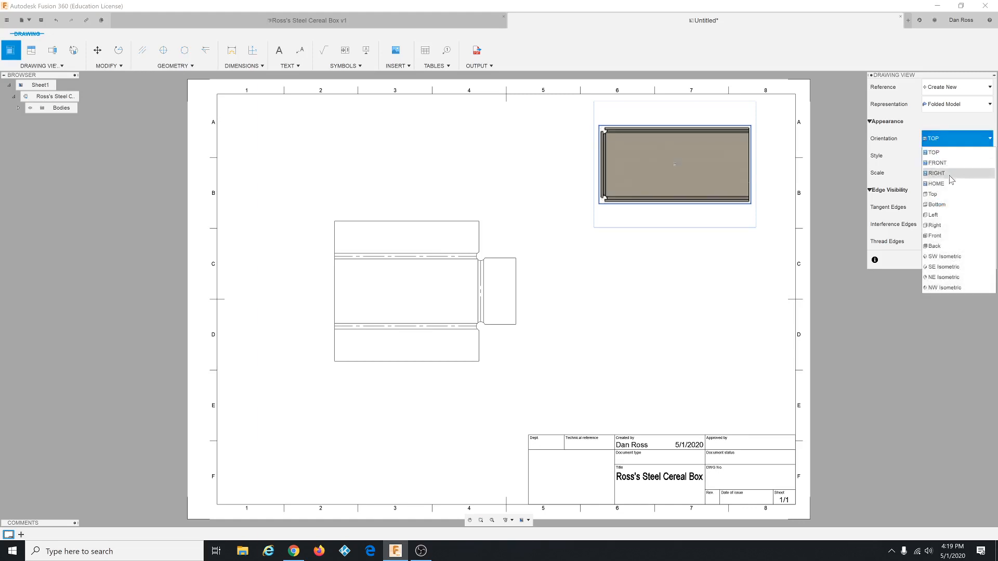
{"action": "left_click", "coordinate": [945, 287]}
{"action": "left_click", "coordinate": [951, 139]}
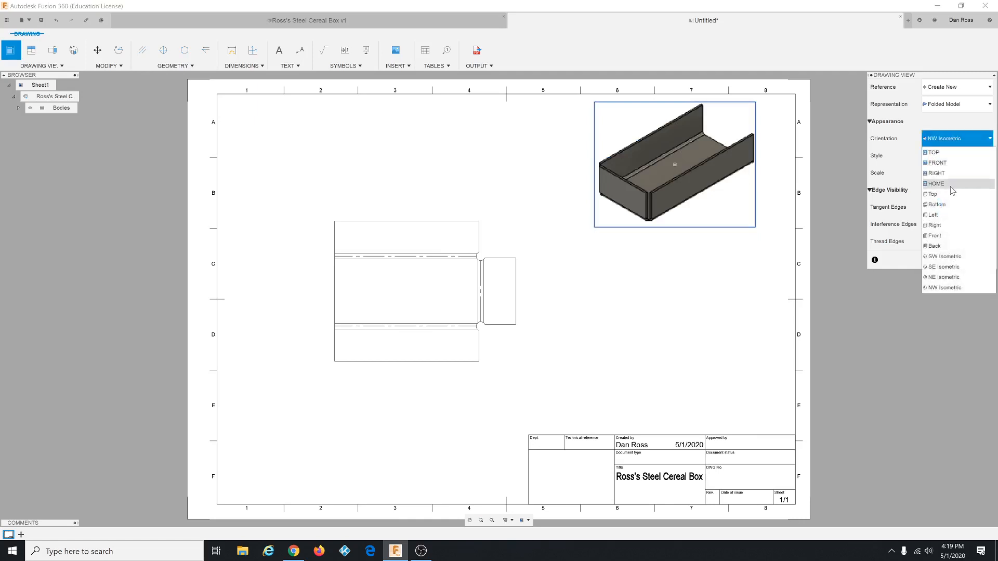
{"action": "left_click", "coordinate": [952, 277]}
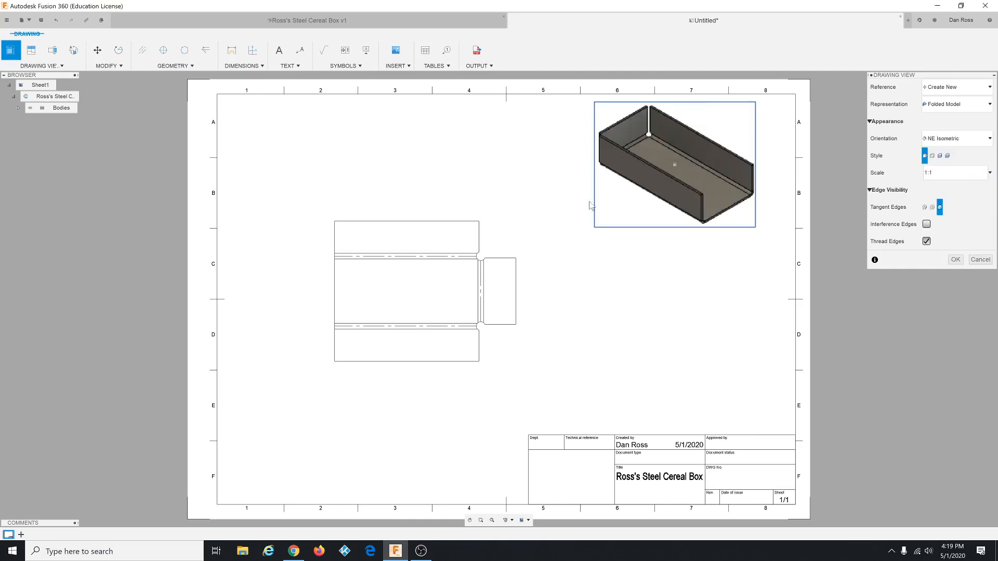